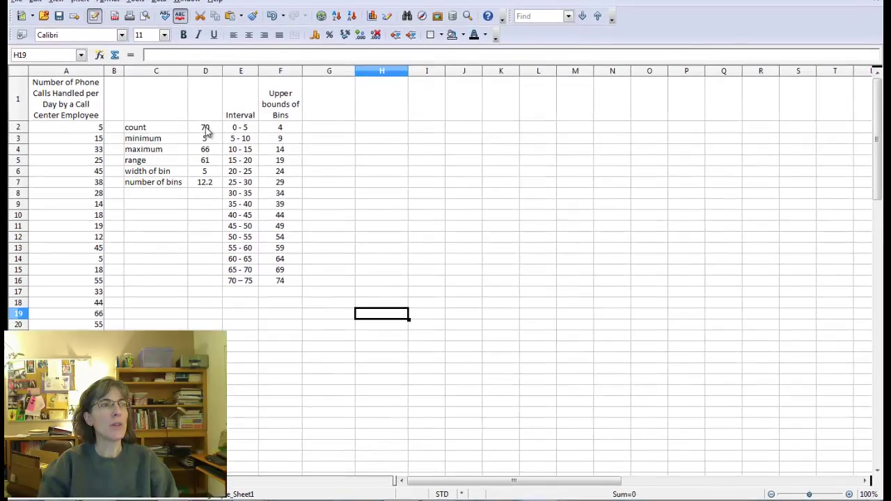
- Review the summary formulas in D2:D7: count, minimum, maximum, range, bin width and number of bins
left_click(225, 138)
left_click(207, 139)
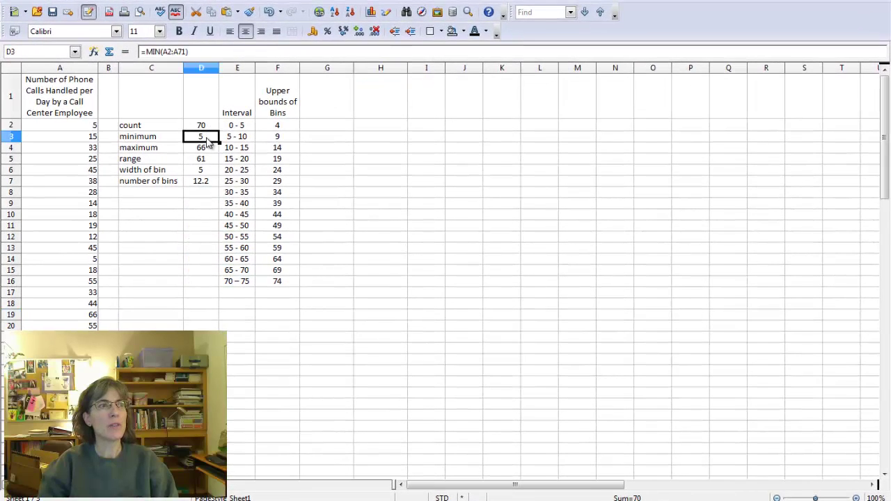
left_click(203, 149)
left_click(199, 161)
left_click(202, 171)
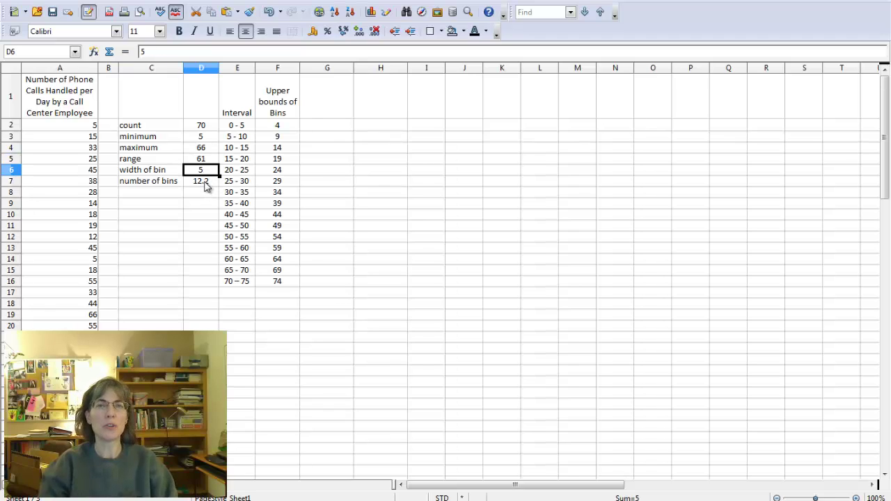
left_click(206, 186)
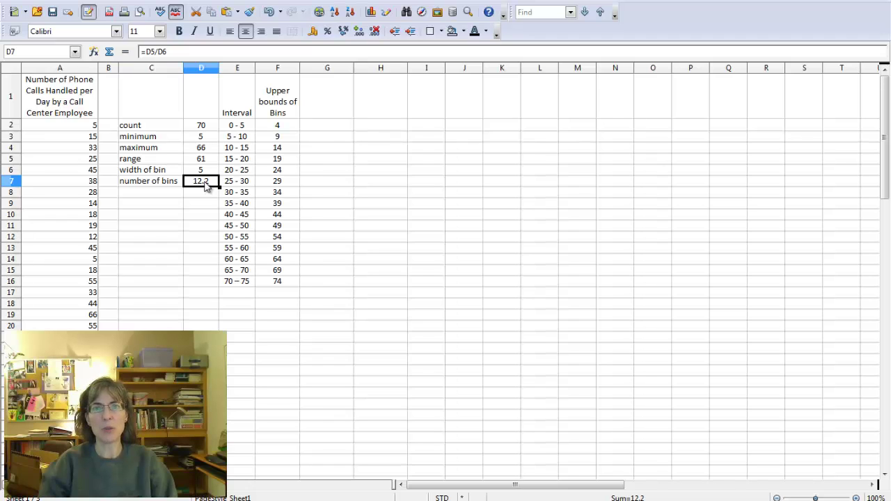
- Check the first interval 0 - 5 and the upper bounds 4, 9, 14 and 19
left_click(237, 127)
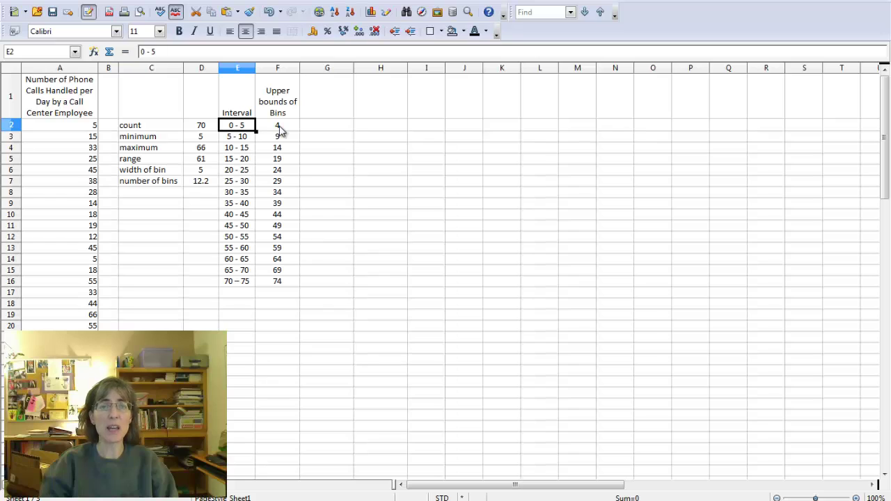
left_click(279, 129)
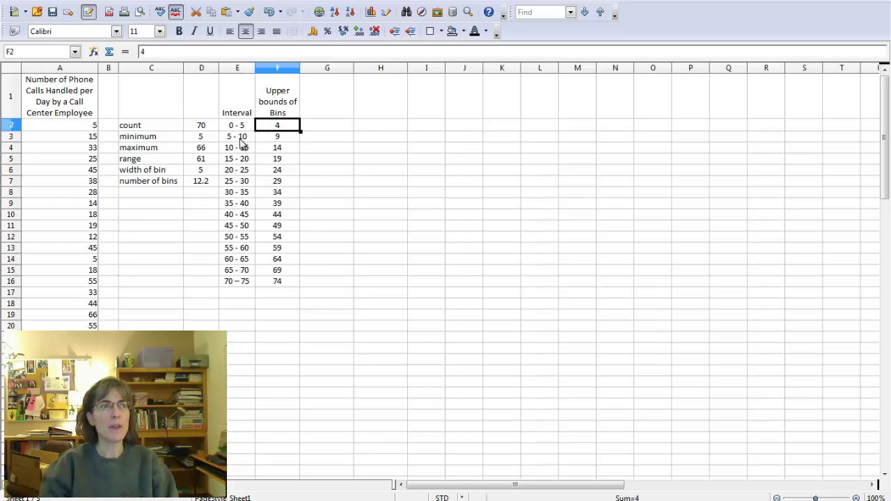
left_click(283, 141)
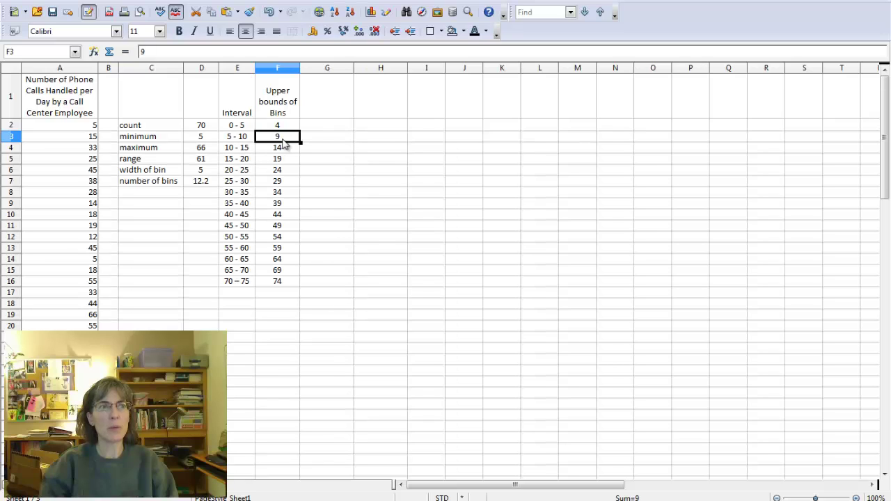
left_click(282, 153)
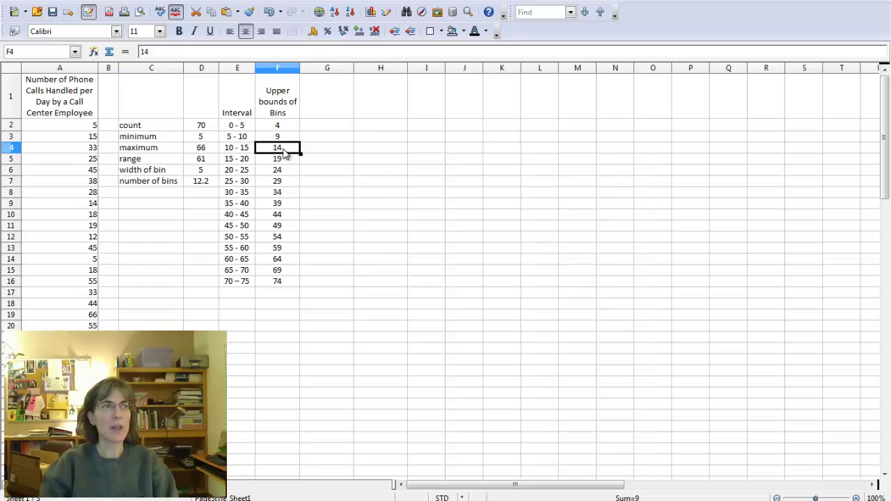
left_click(283, 162)
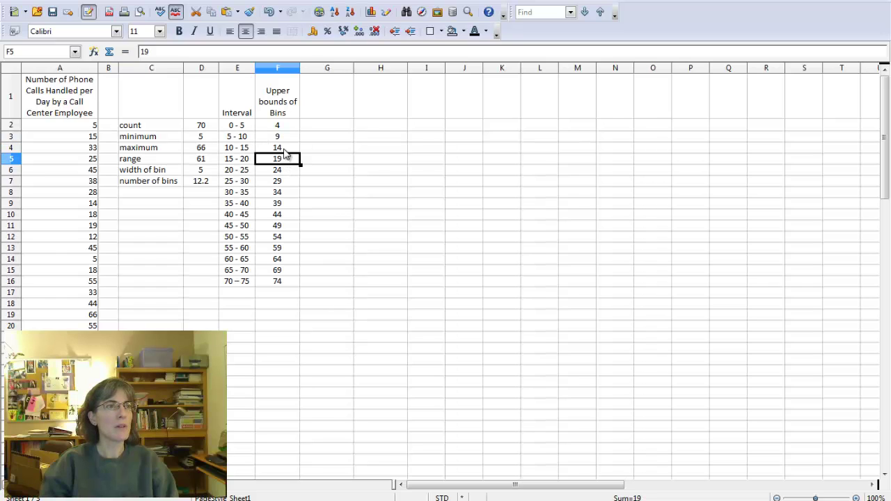
left_click(284, 150)
left_click(286, 160)
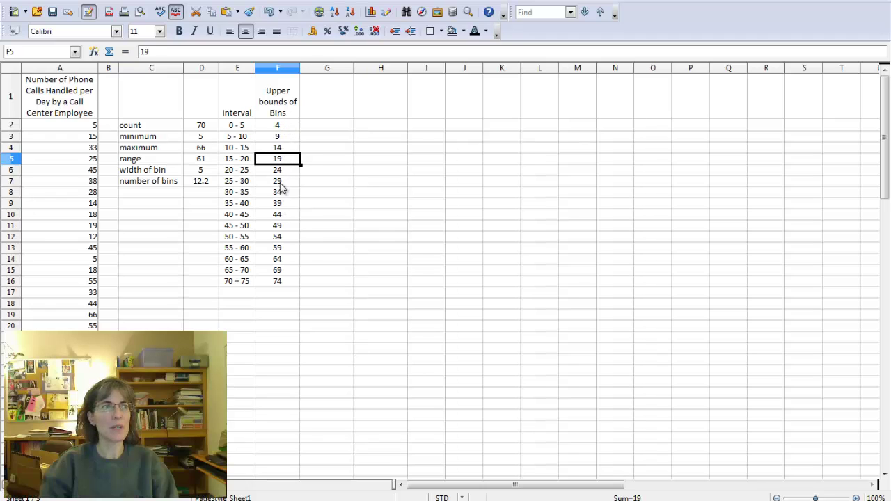
key("Up")
key("Up")
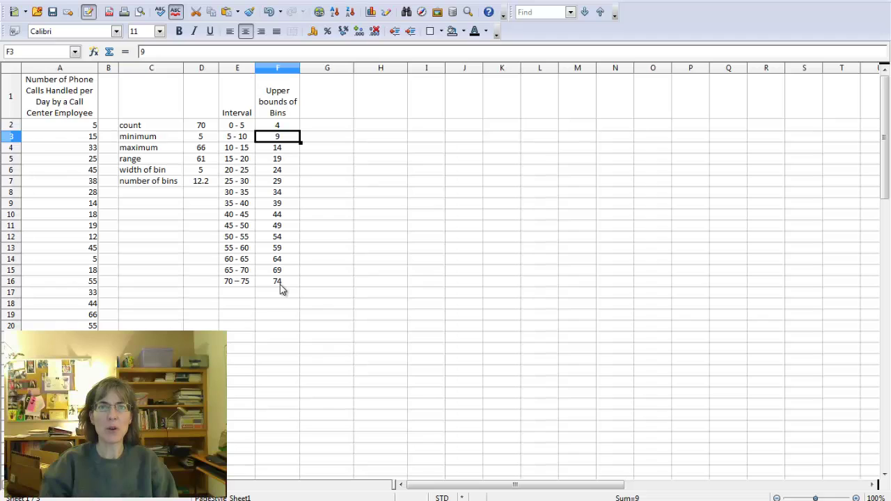
- Add the headings 'Midpoint of the Bin' in G1 and 'Frequencies' in H1
left_click(325, 130)
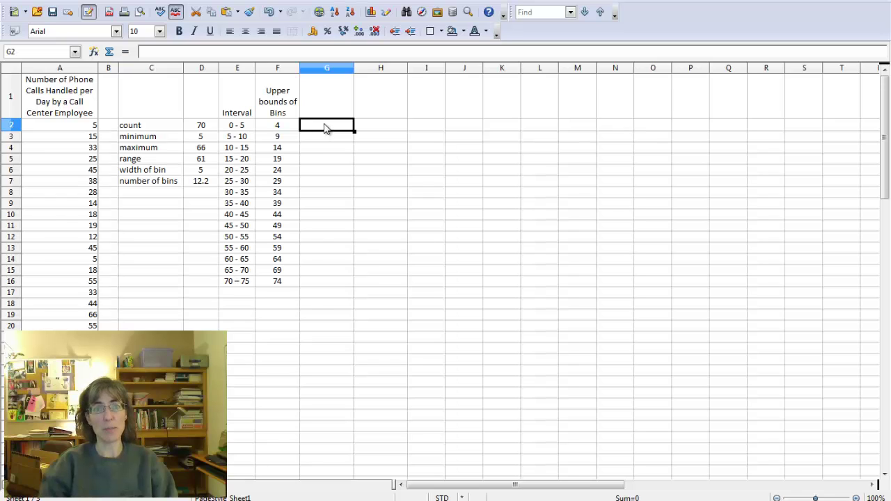
left_click(330, 107)
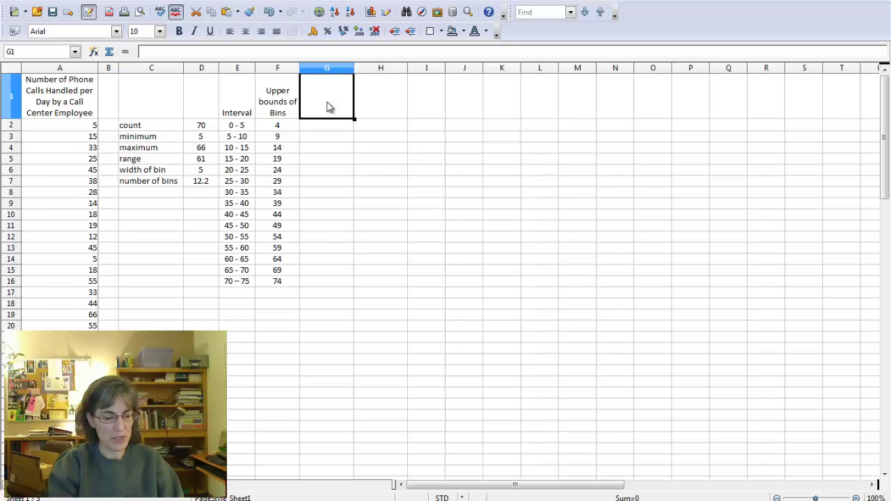
type("Mid")
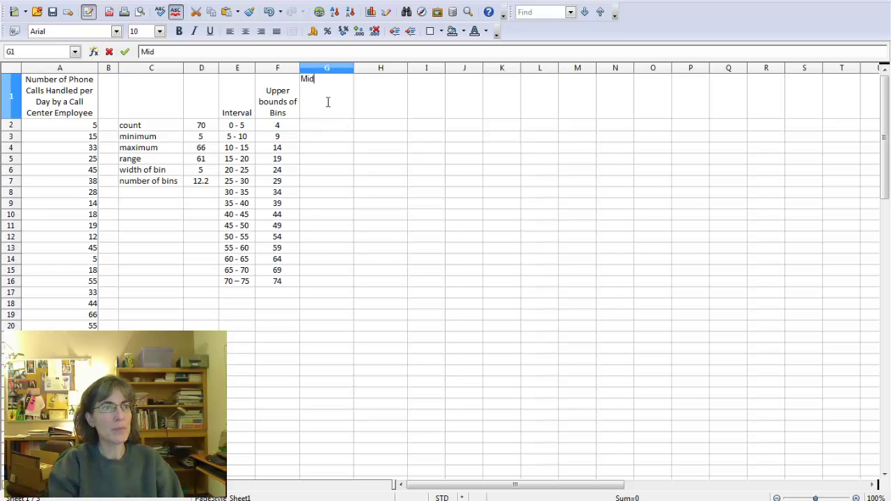
type("point of the Bin")
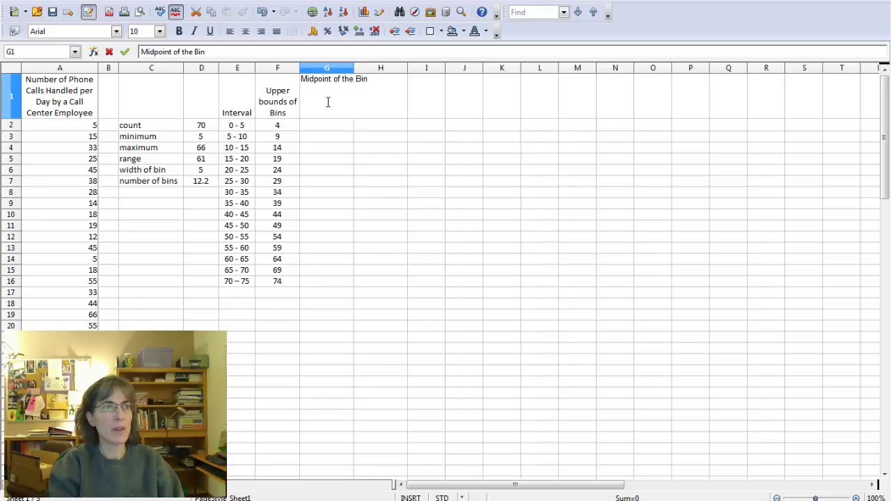
key("Tab")
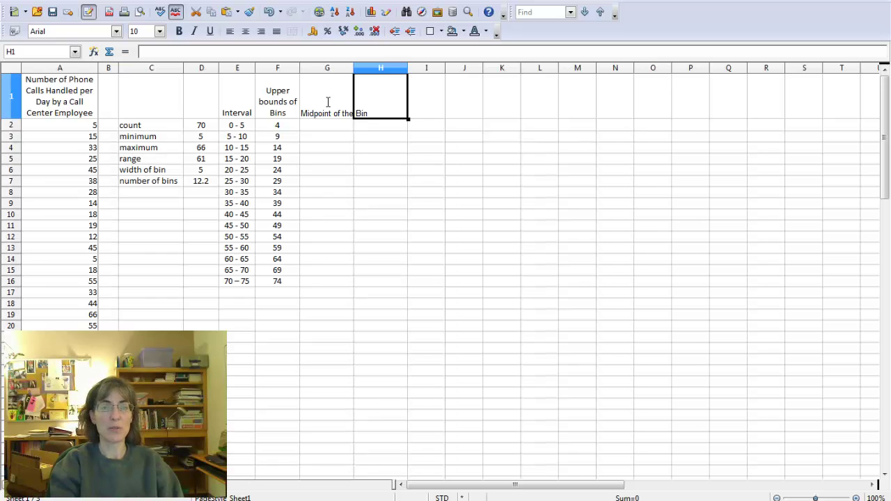
type("Frequ")
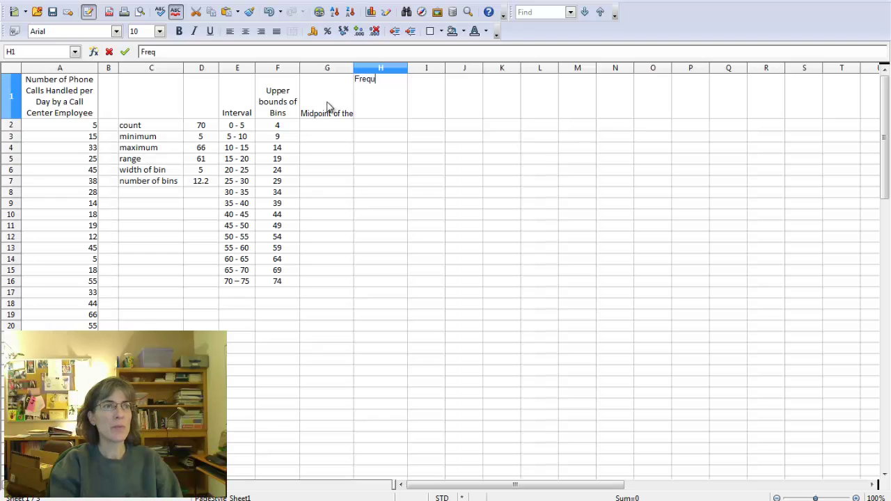
type("encies")
key("Return")
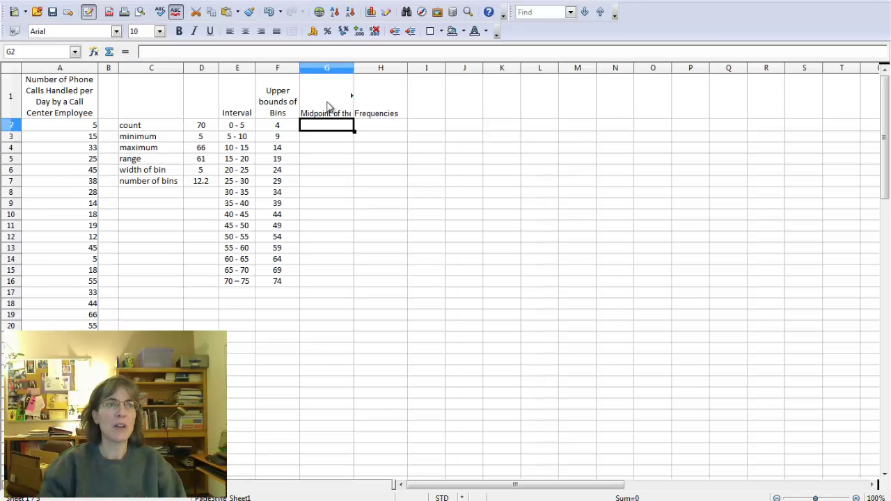
- Select H2:H16 and start an array FREQUENCY function from the All category in the Function Wizard
left_click_drag(385, 124, 385, 289)
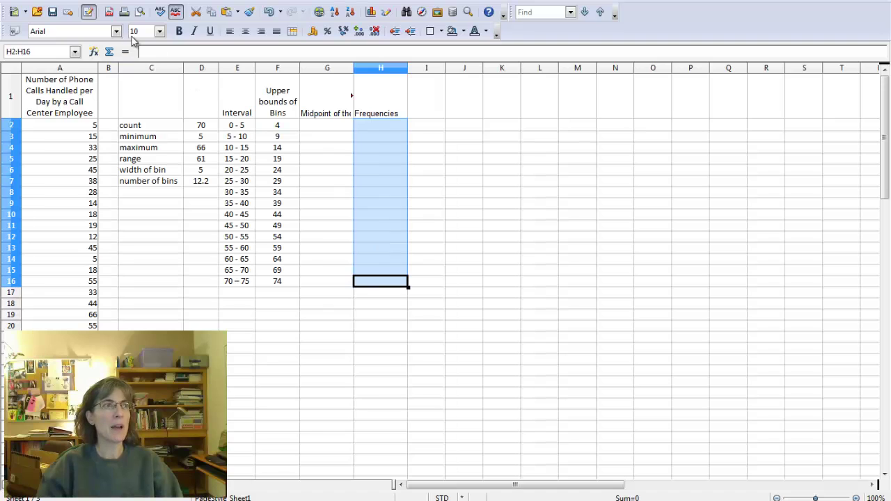
left_click(78, 2)
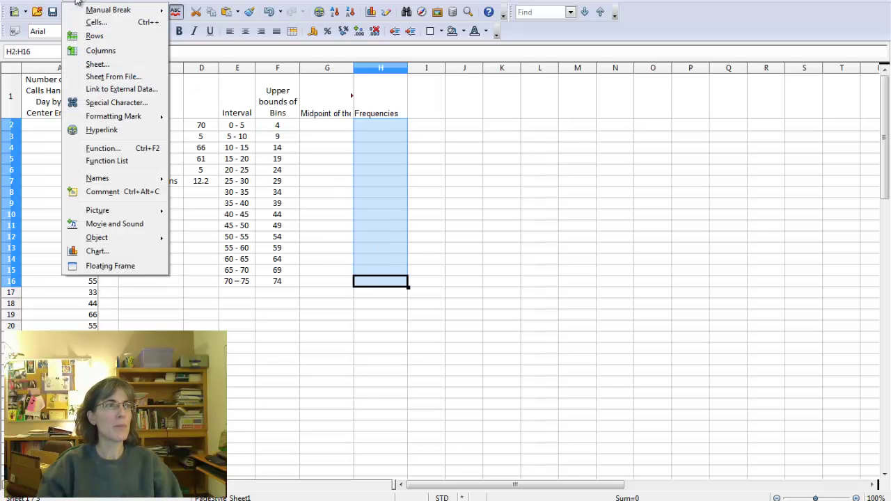
left_click(103, 149)
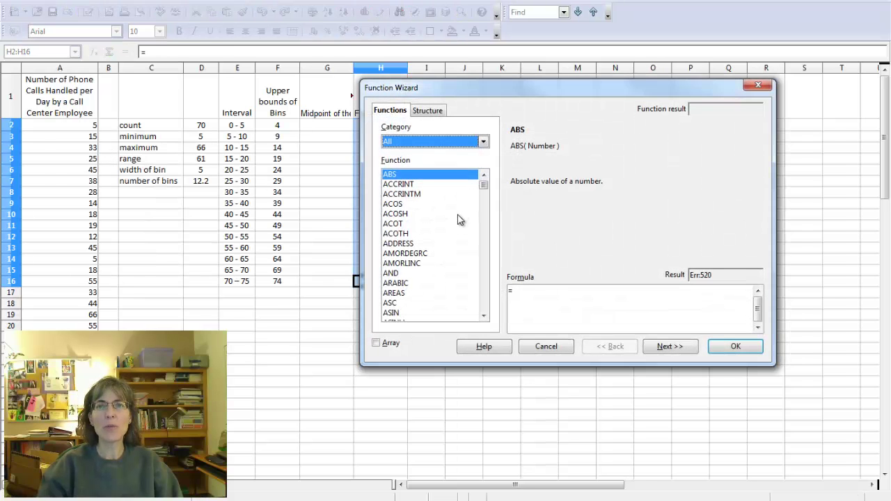
key("Down")
key("Down")
key("Down")
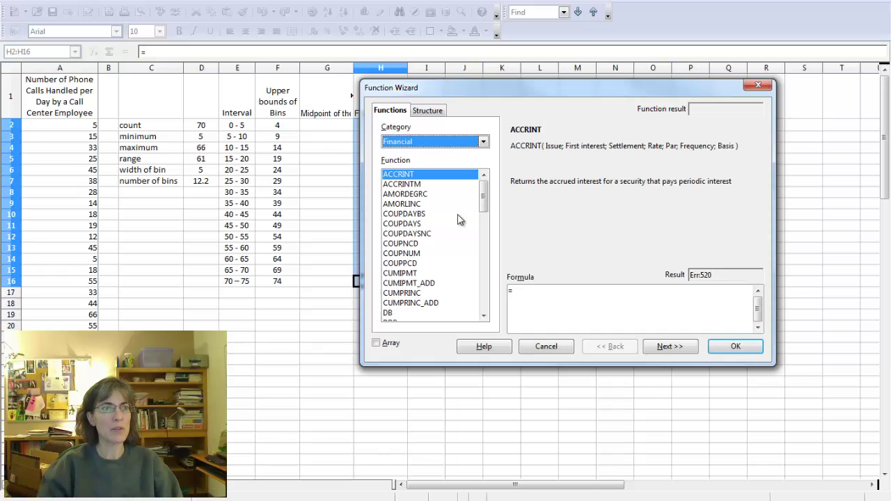
left_click_drag(483, 201, 484, 235)
left_click(481, 143)
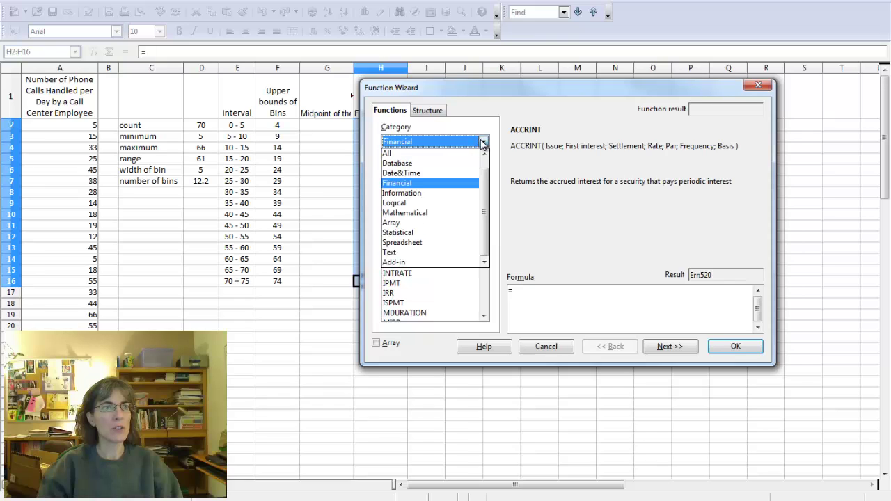
left_click(442, 160)
left_click(431, 185)
key("f")
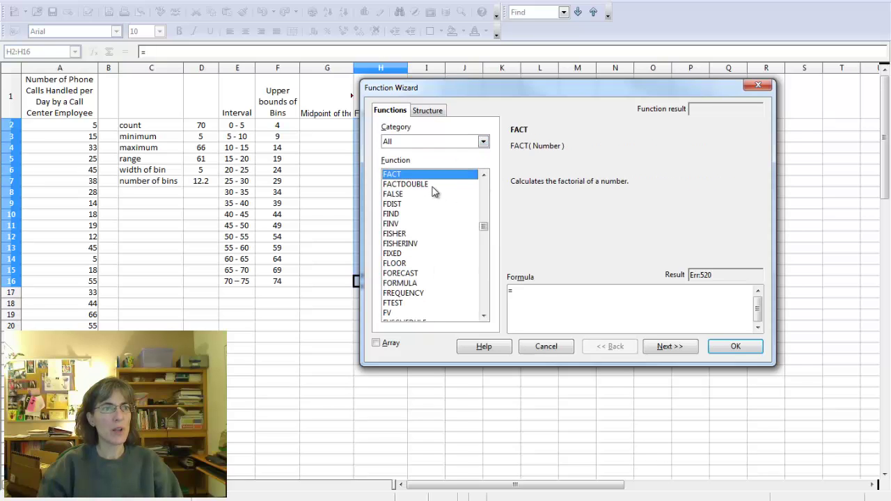
left_click(416, 295)
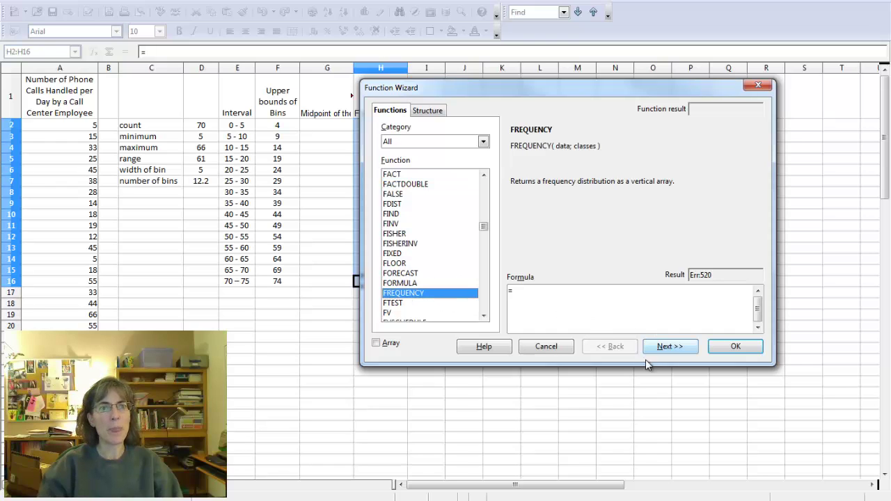
left_click(669, 350)
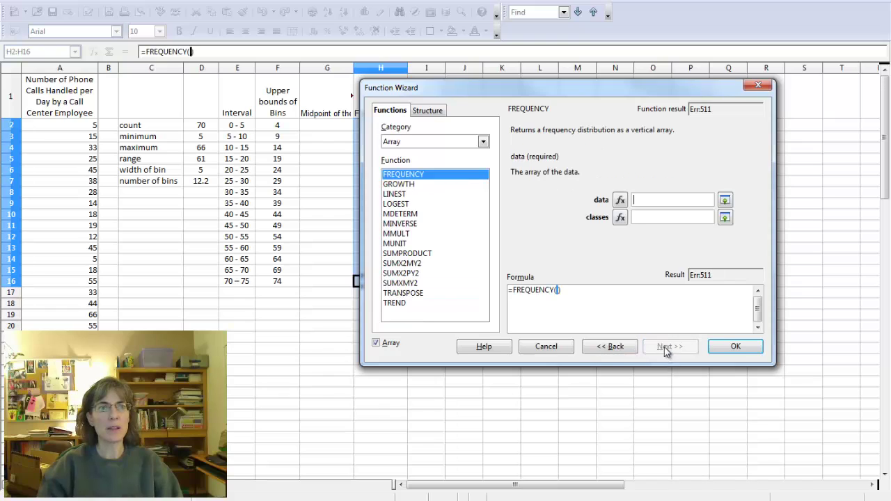
- Set the FREQUENCY data argument to A2:A71
left_click(724, 201)
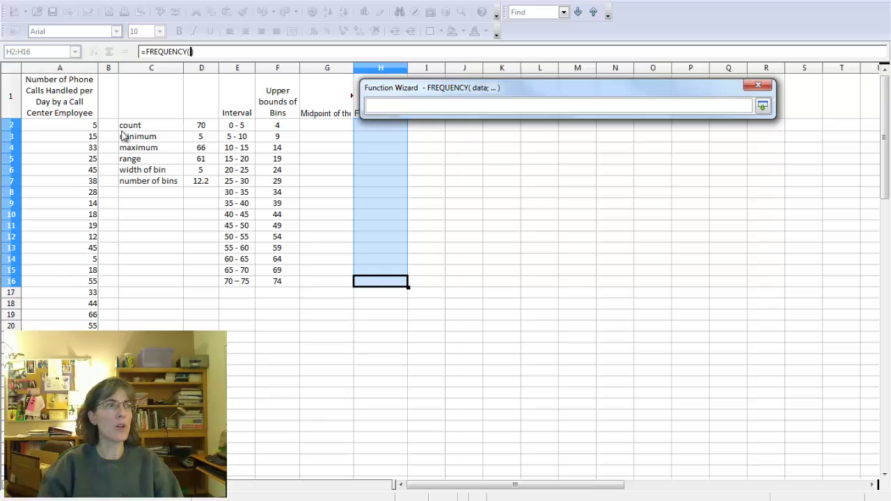
left_click(61, 128)
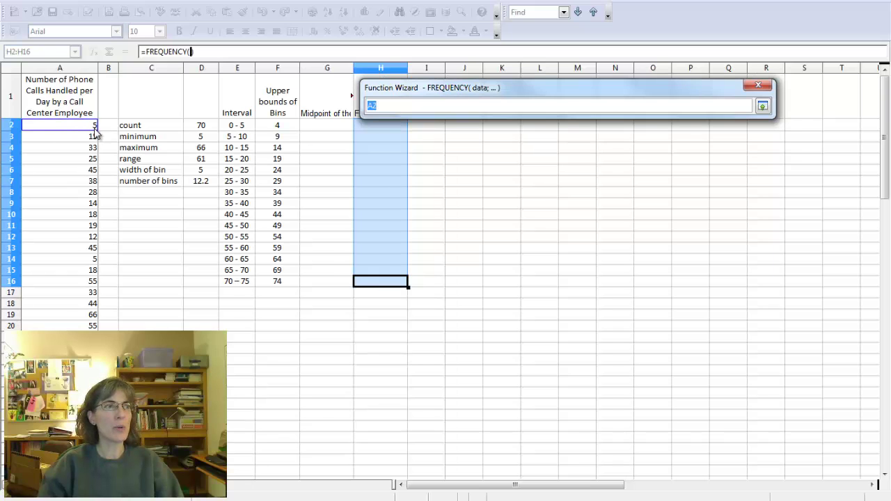
left_click_drag(70, 131, 79, 403)
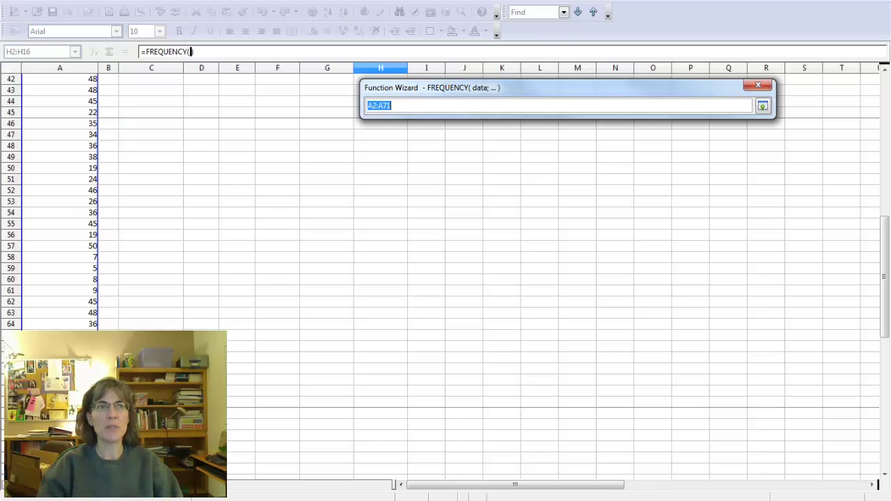
left_click(763, 106)
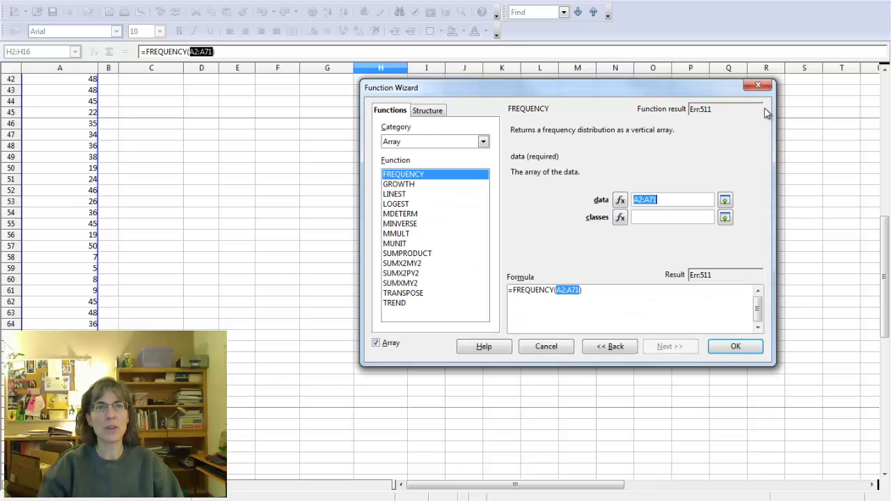
- Set the classes argument to the upper bin bounds F2:F16
left_click(641, 219)
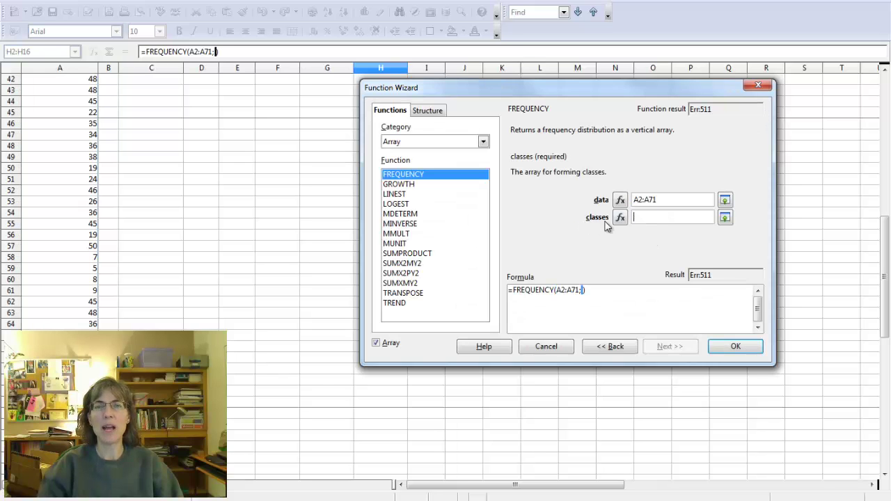
left_click(725, 220)
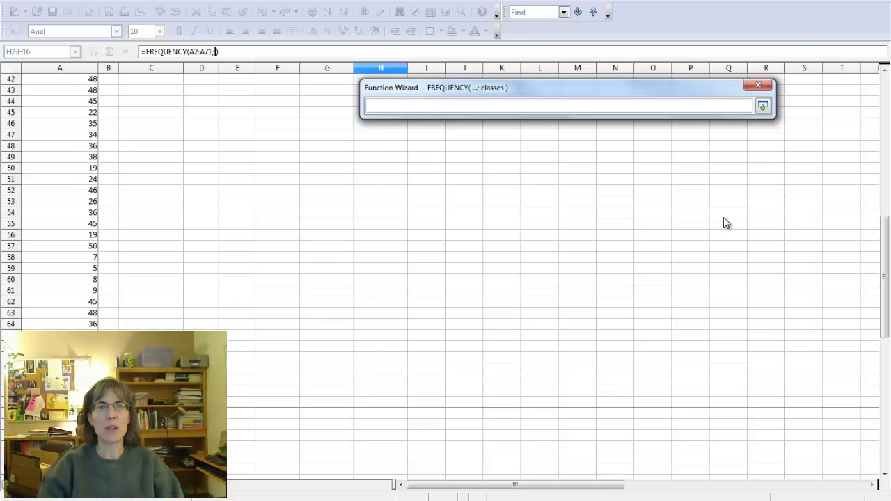
left_click_drag(884, 280, 884, 139)
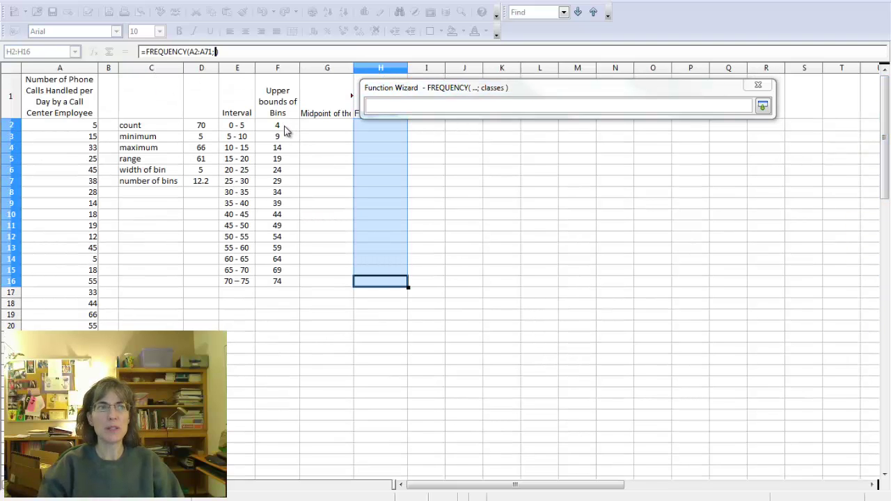
left_click_drag(285, 131, 280, 282)
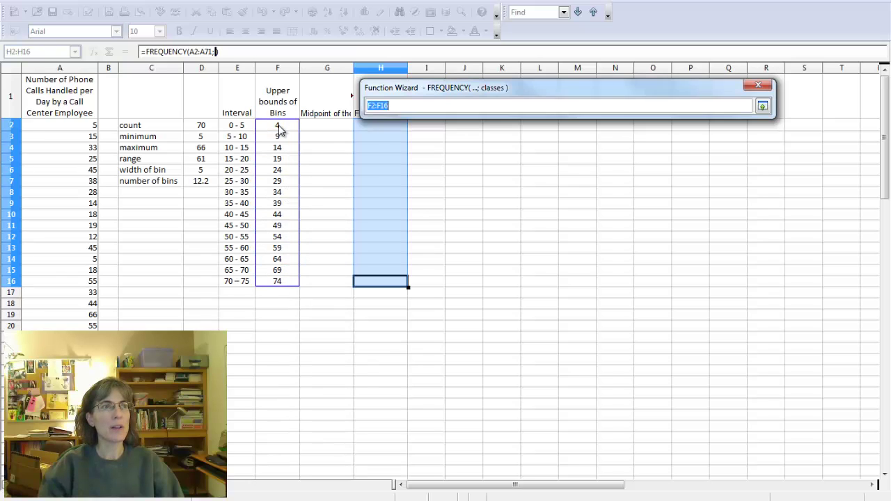
left_click(279, 129)
left_click_drag(280, 130, 284, 281)
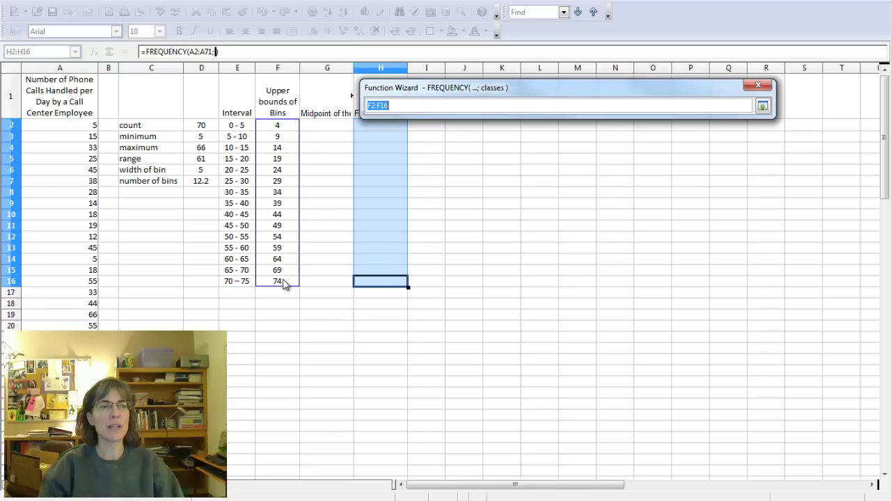
left_click(763, 106)
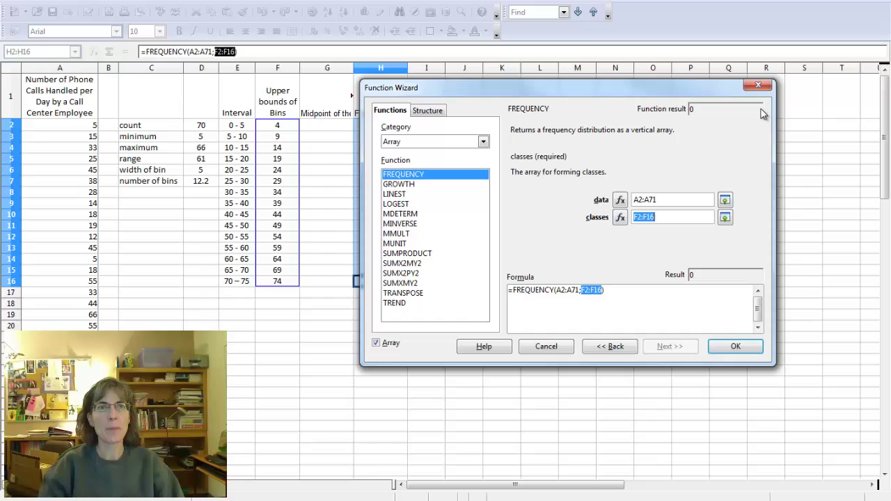
- Confirm {=FREQUENCY(A2:A71;F2:F16)} so H2:H16 shows each bin's count, then review the results
left_click(735, 351)
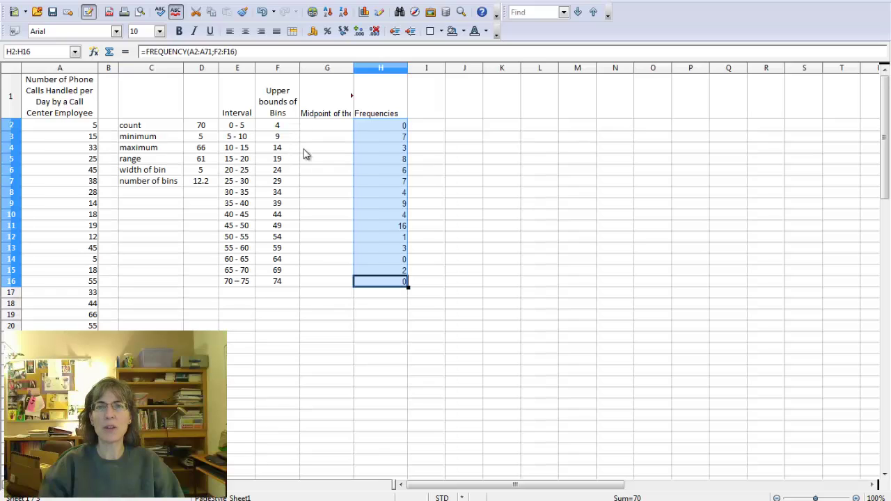
left_click_drag(378, 148, 387, 289)
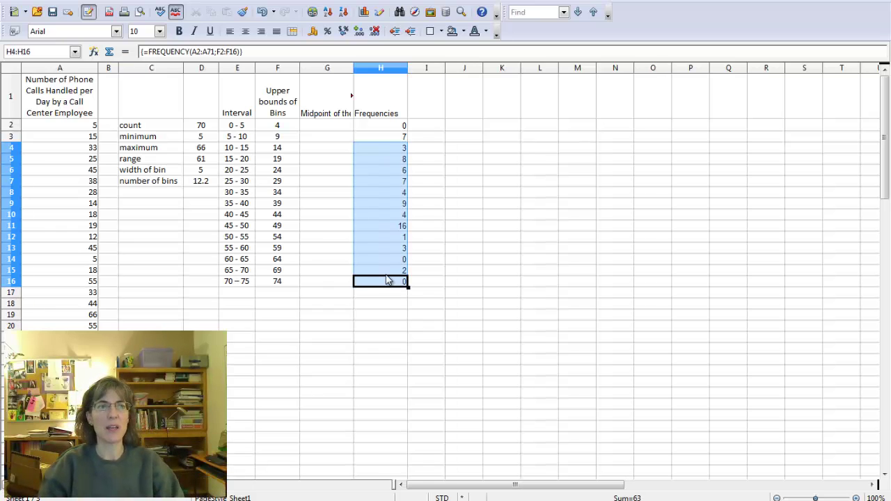
left_click_drag(398, 125, 387, 284)
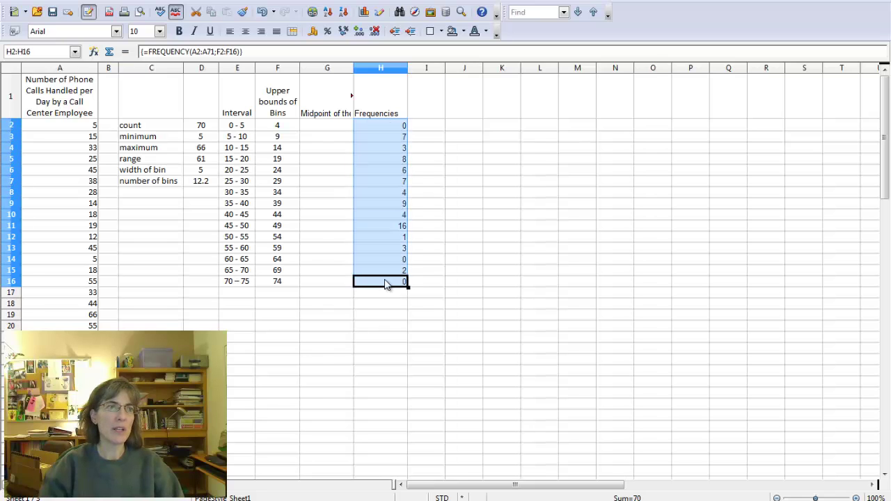
left_click(333, 128)
- Enter the first midpoints, 2.5 in G2 and 7.5 in G3
left_click(334, 87)
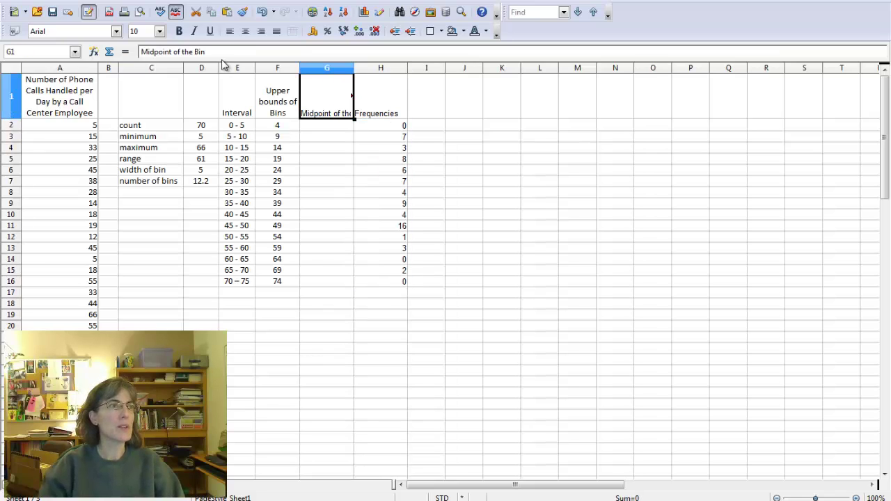
key("Return")
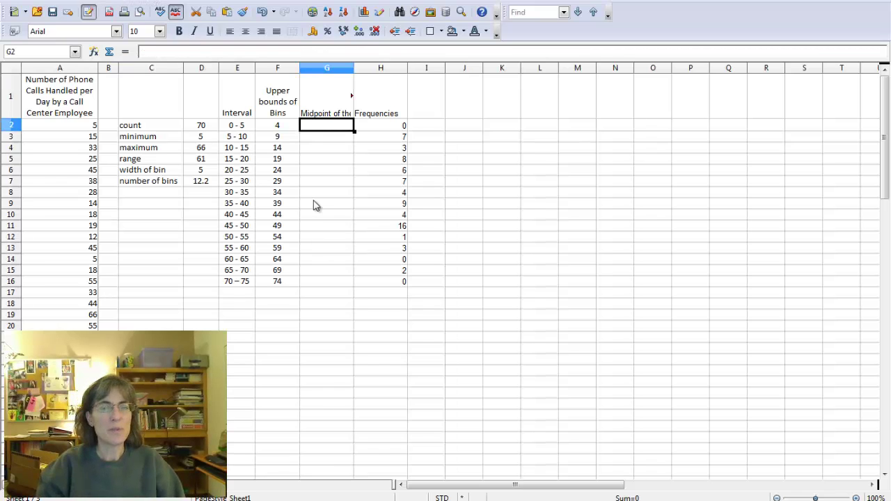
type("2.5")
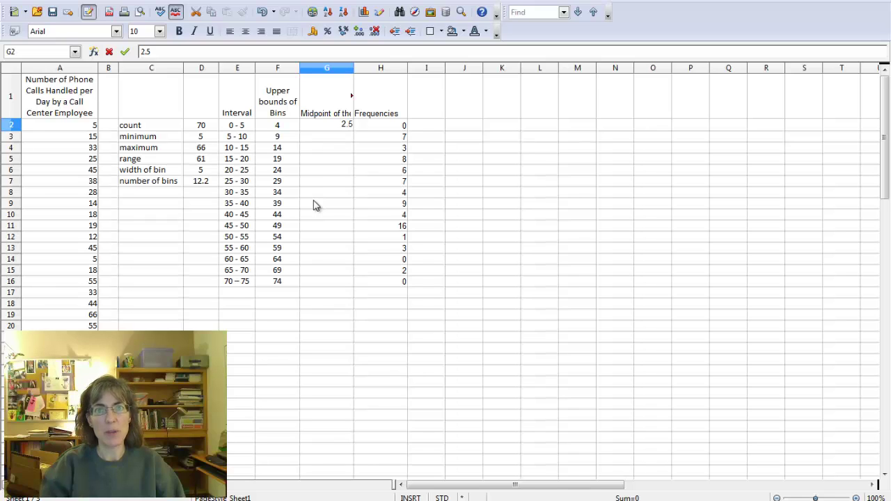
key("Return")
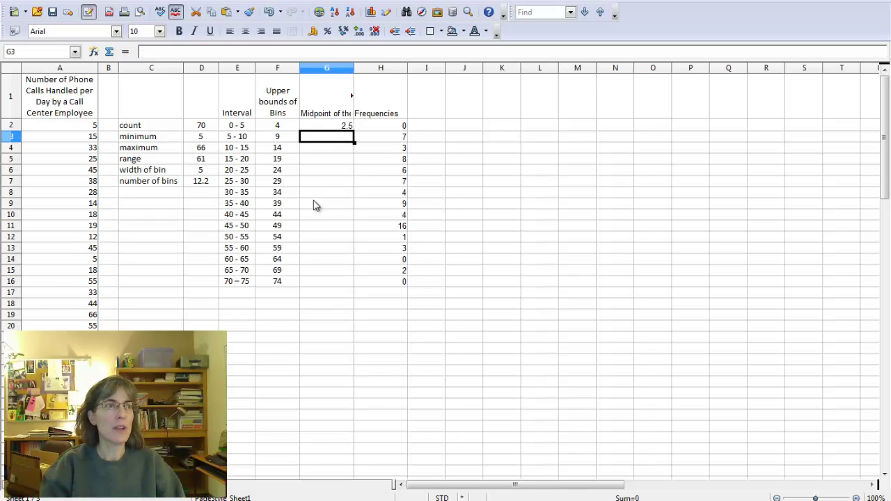
type("7.5")
key("Return")
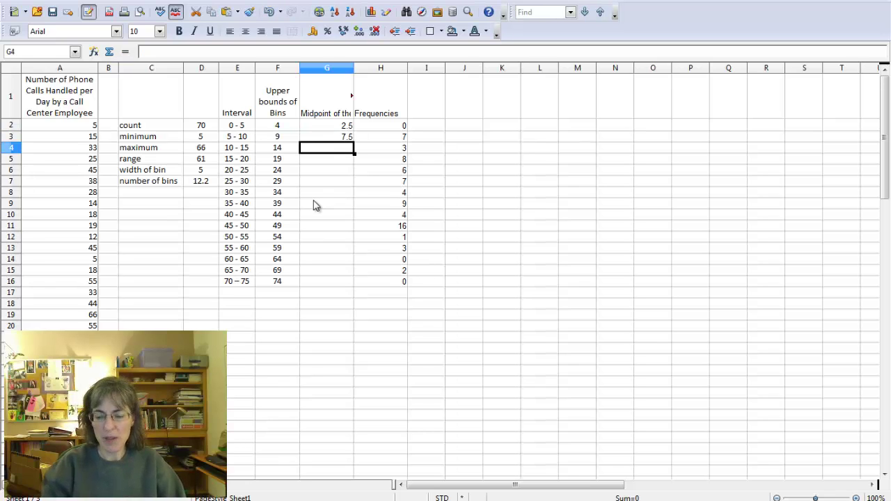
- Enter =G3+5 in G4 and fill it down to G16, ending at 72.5
type("=")
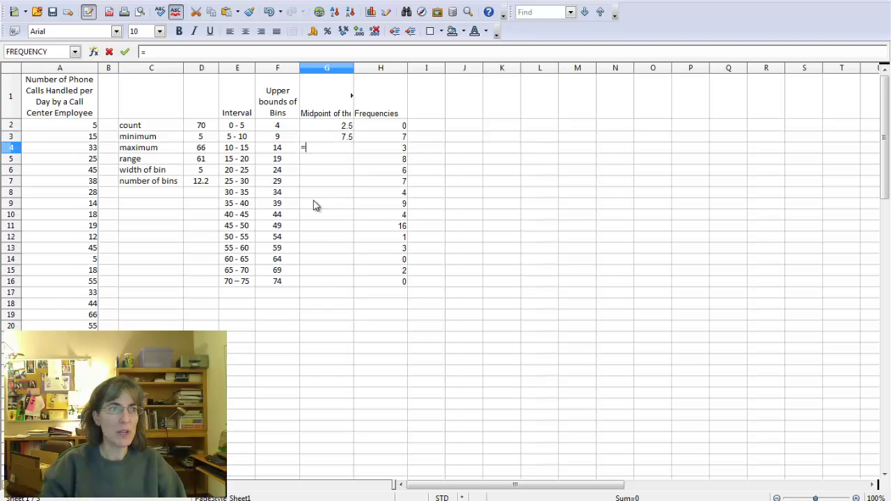
left_click(326, 141)
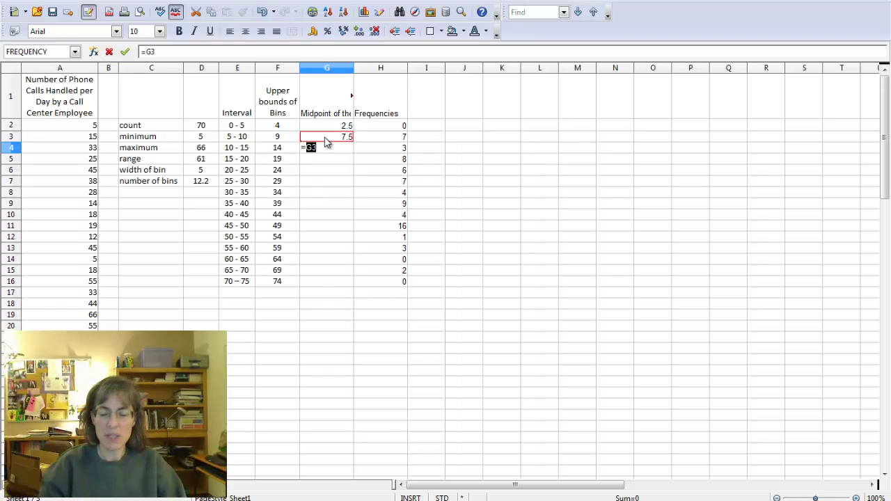
type("+5")
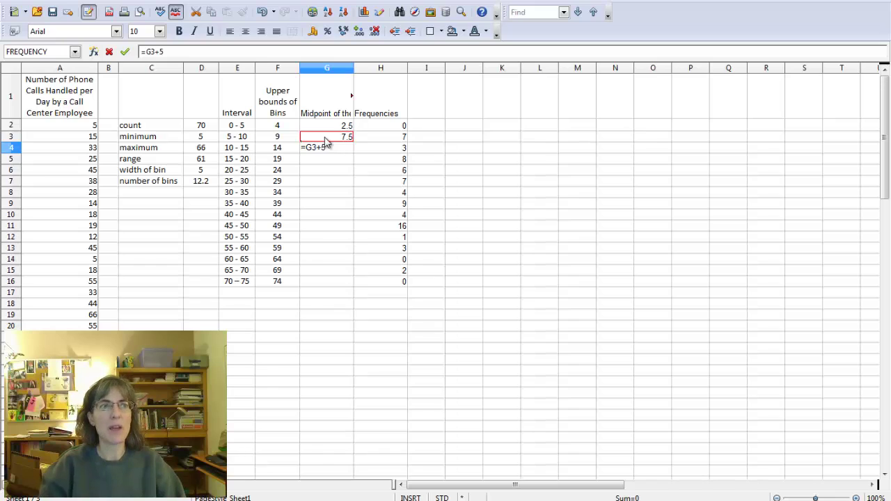
key("Return")
left_click(326, 149)
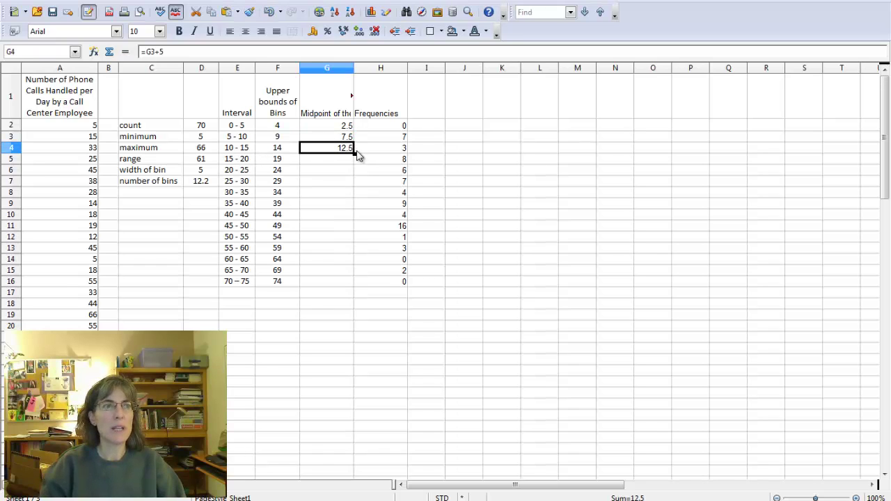
left_click_drag(353, 153, 352, 286)
left_click(323, 305)
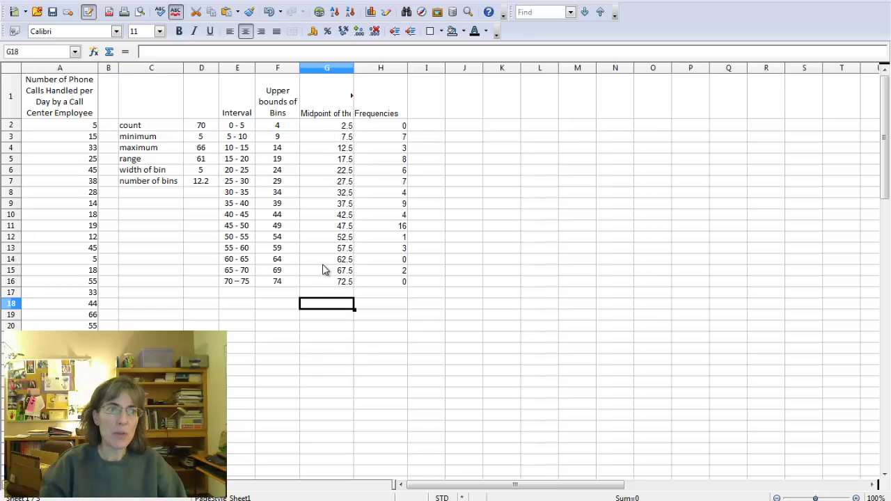
- Select G2:H16 and start a chart using the first column as category labels
left_click(341, 129)
left_click_drag(344, 132, 388, 284)
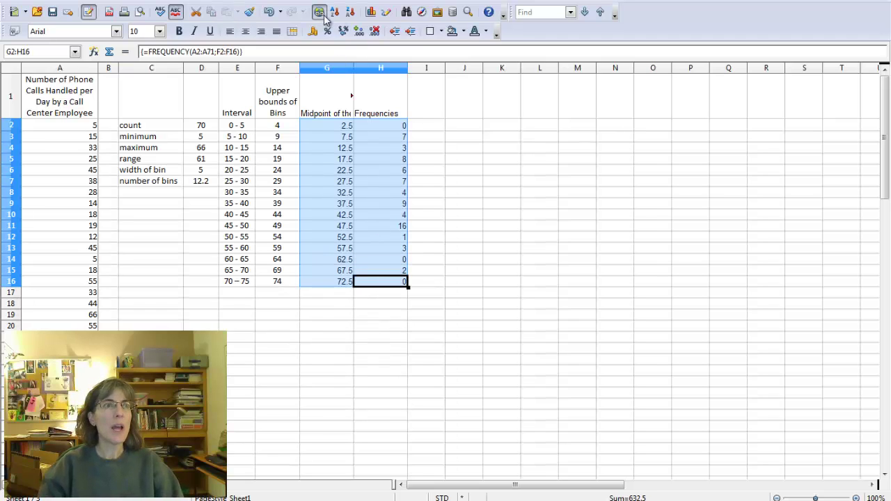
left_click(371, 13)
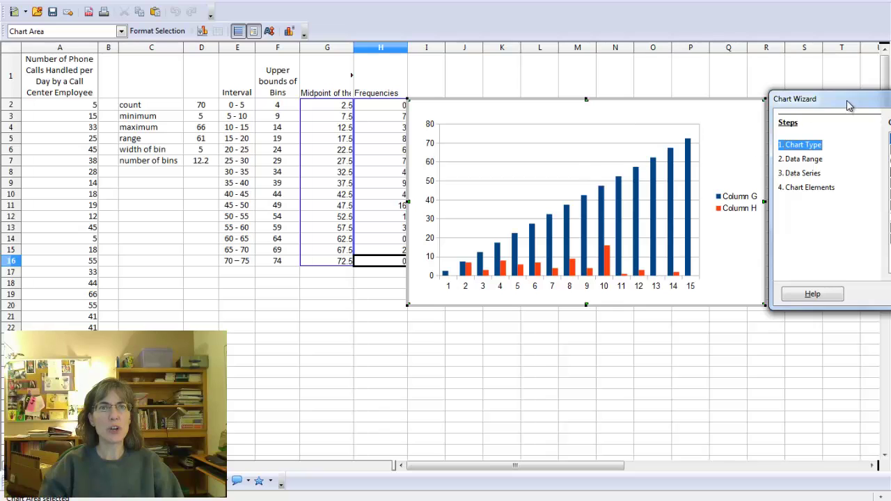
left_click_drag(842, 103, 506, 201)
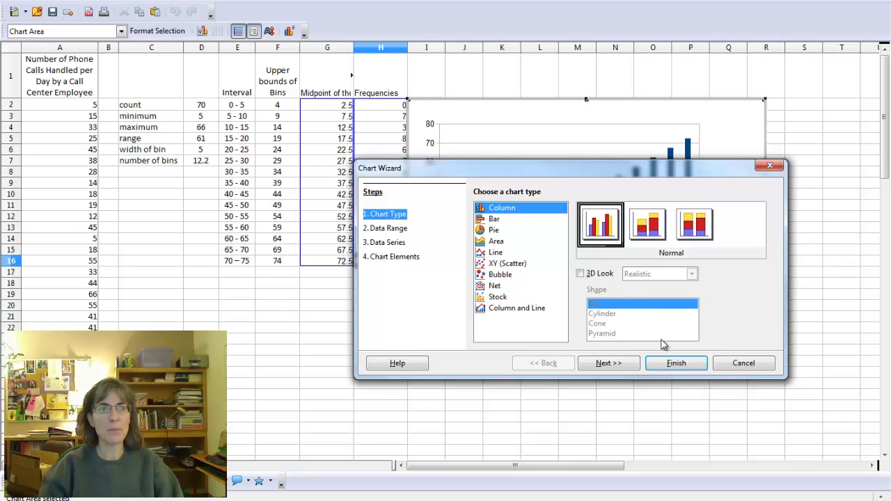
left_click(612, 363)
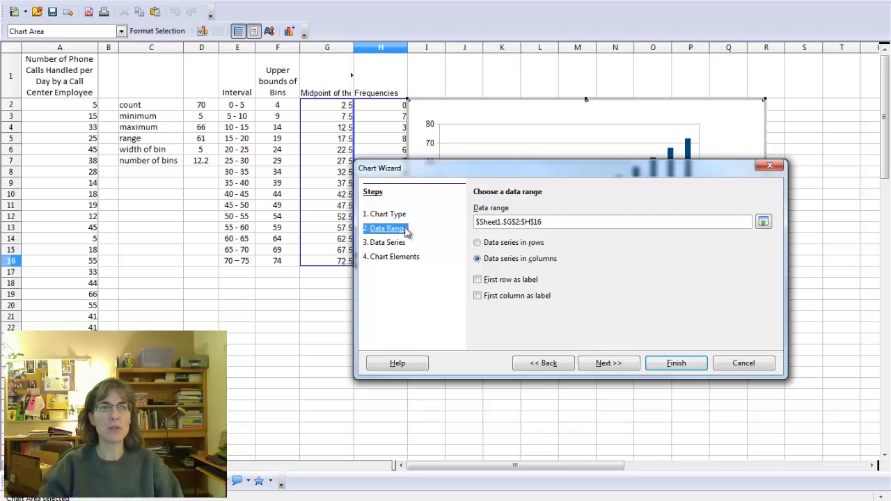
left_click(478, 296)
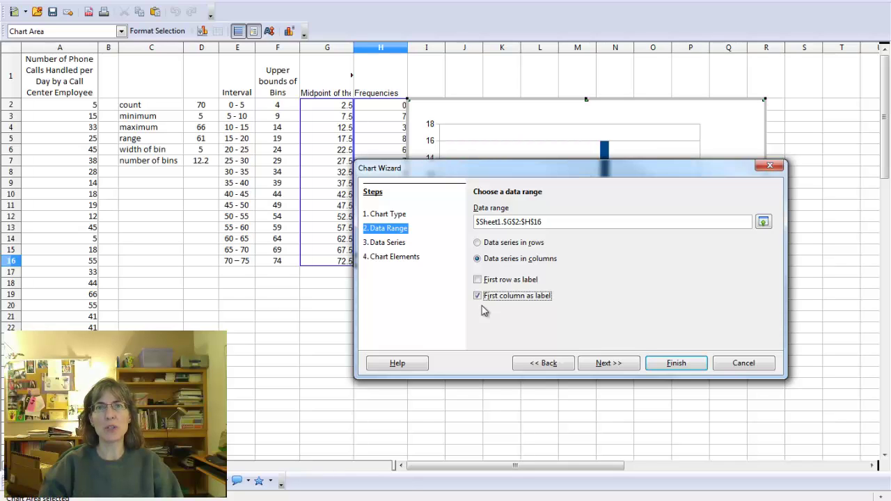
left_click_drag(567, 169, 584, 145)
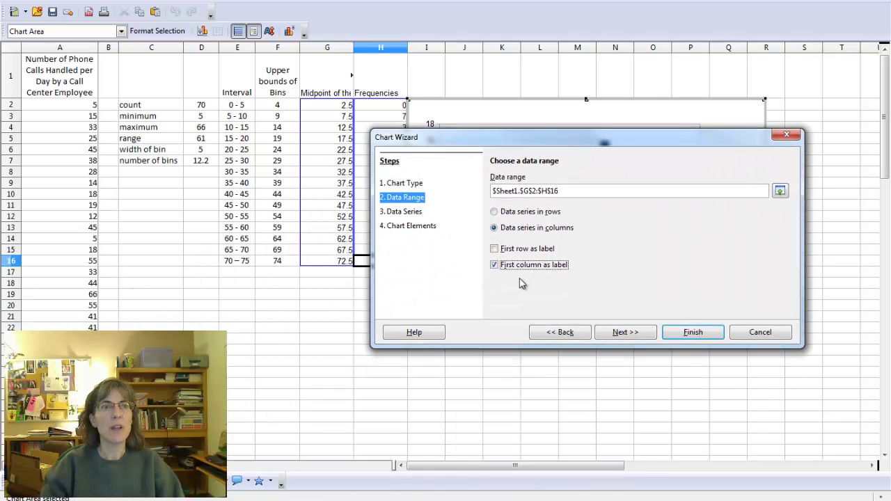
- Add the main title, axis titles 'Number of Phone Calls' and 'Number of Days', and hide the legend
left_click(633, 335)
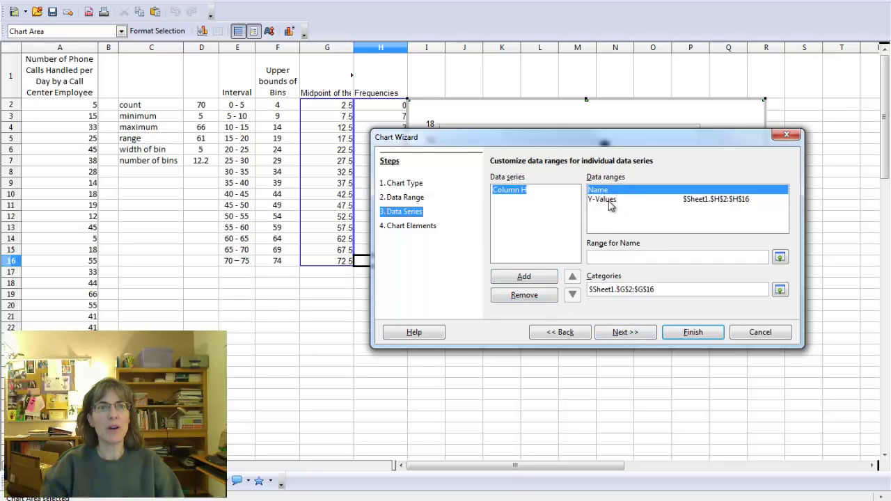
left_click(409, 227)
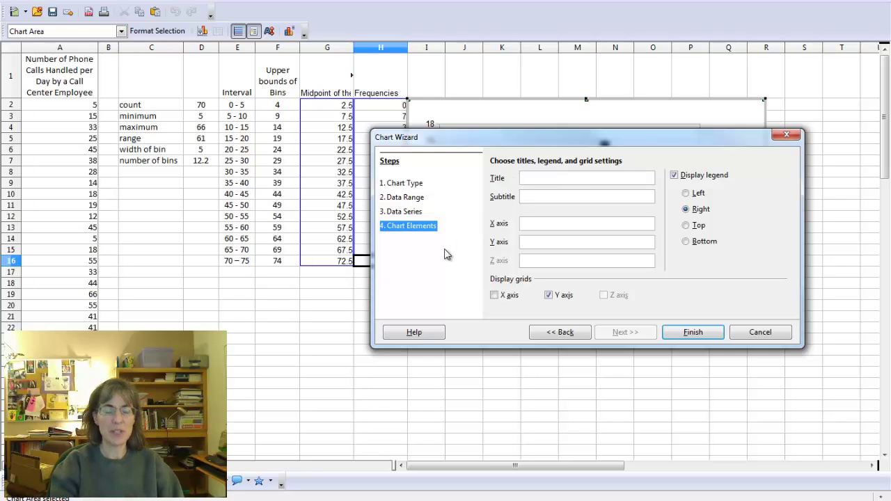
type("Number of Phone Calls")
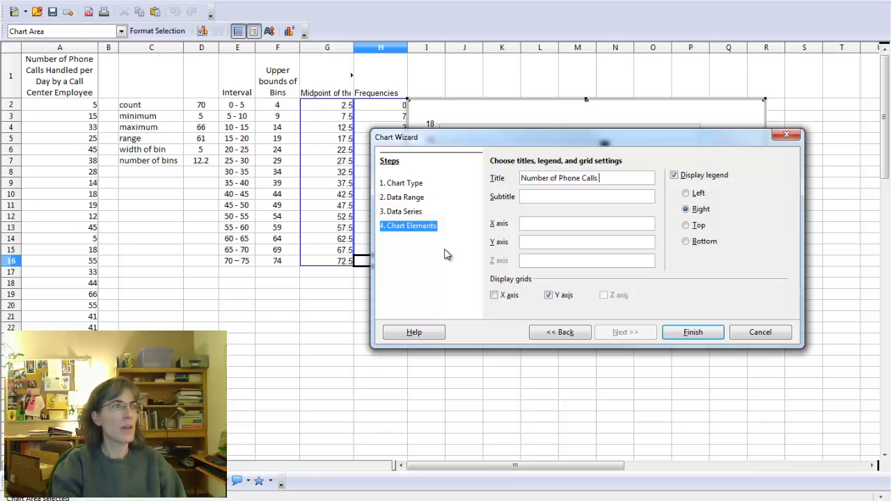
type(" Handled ")
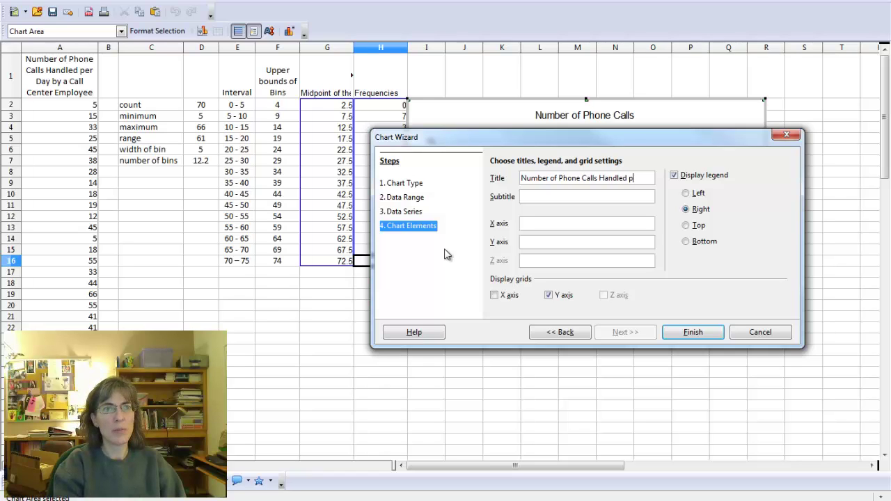
type("per Day by a C")
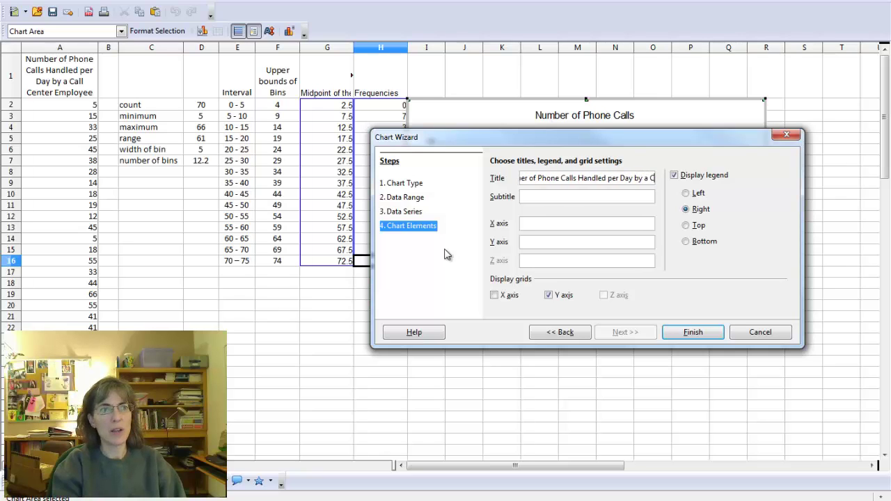
type("all Center")
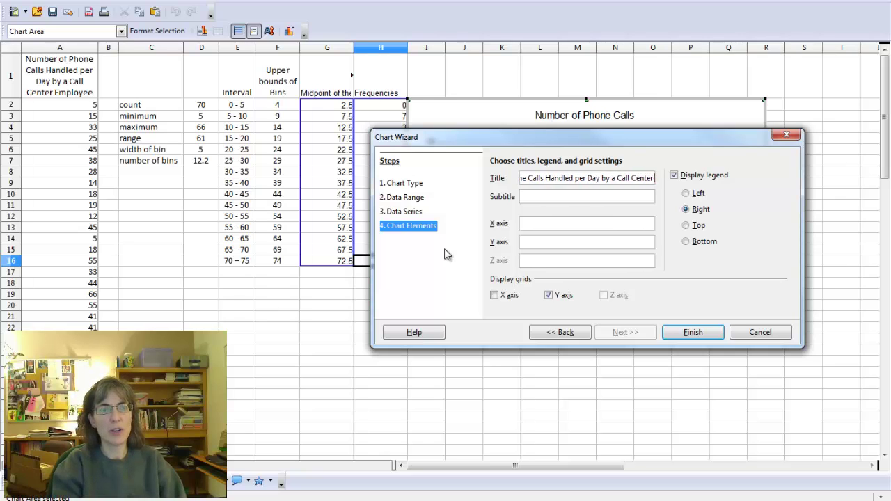
type(" Employee")
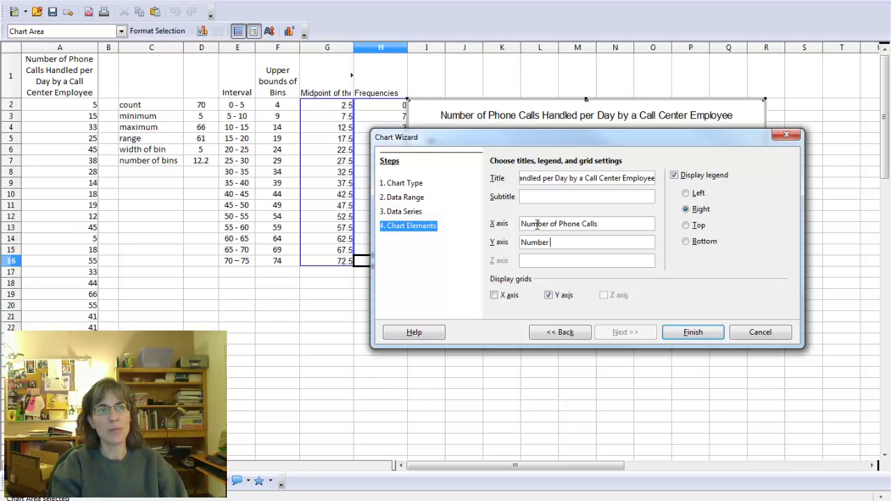
type("Days")
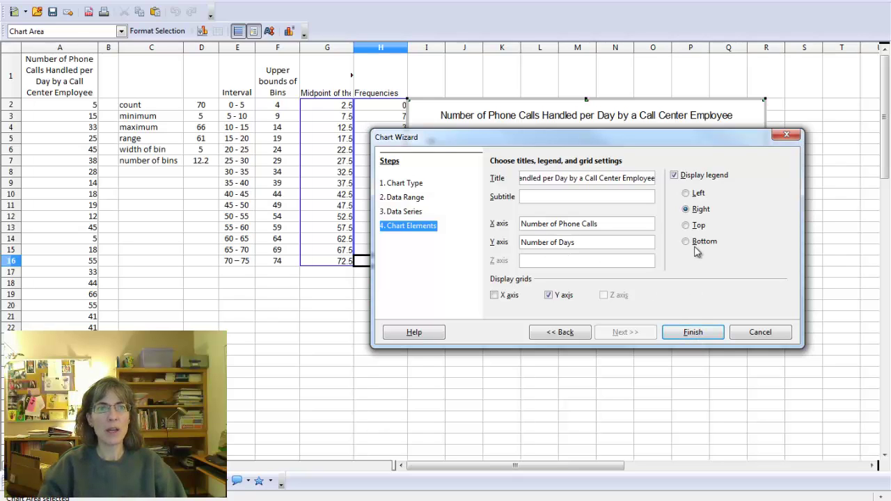
left_click(675, 175)
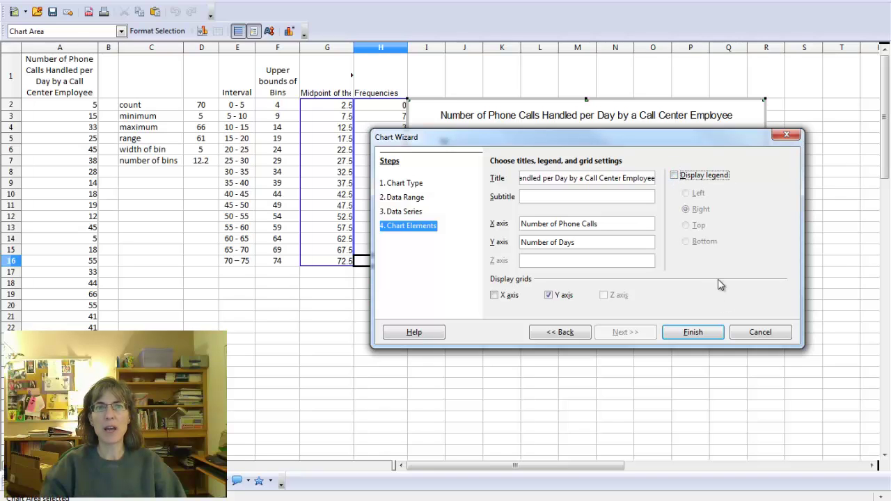
- Finish the chart and open Format Data Series for the frequency bars
left_click(705, 336)
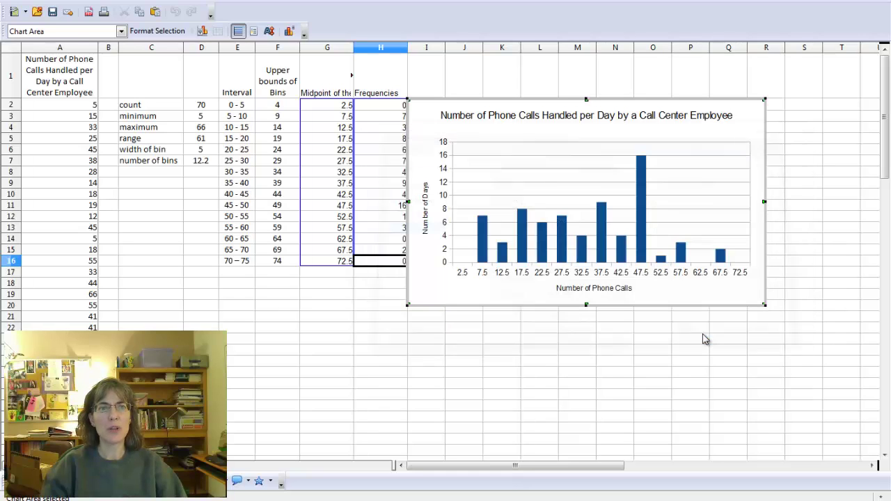
left_click(637, 342)
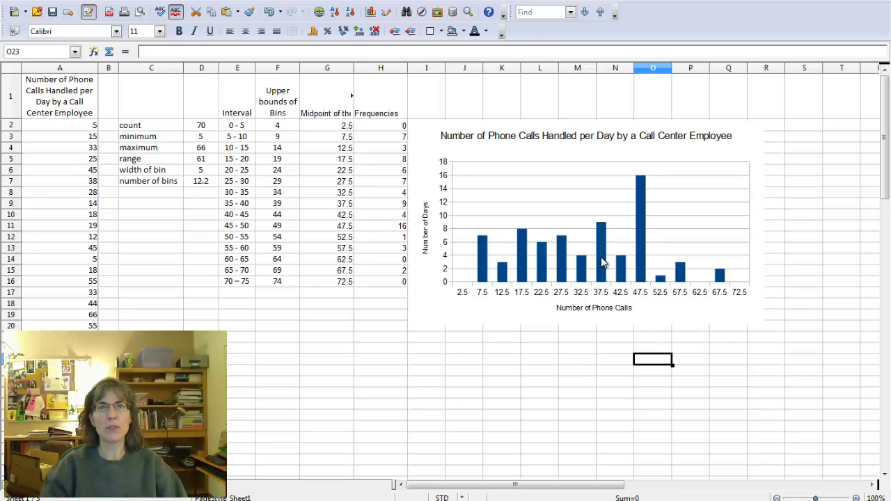
double_click(602, 262)
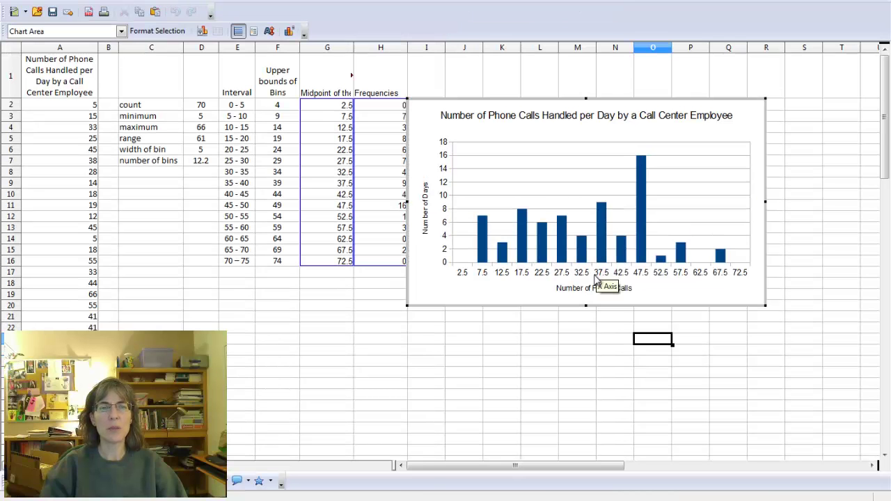
left_click(599, 223)
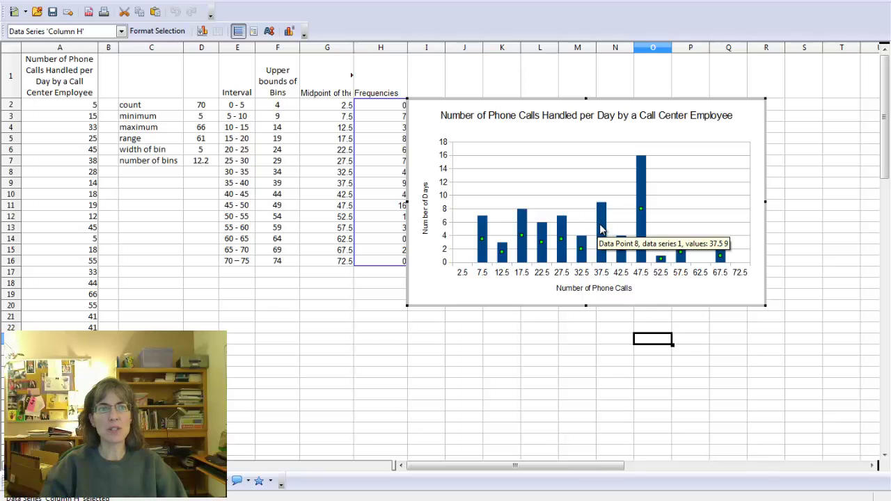
right_click(602, 230)
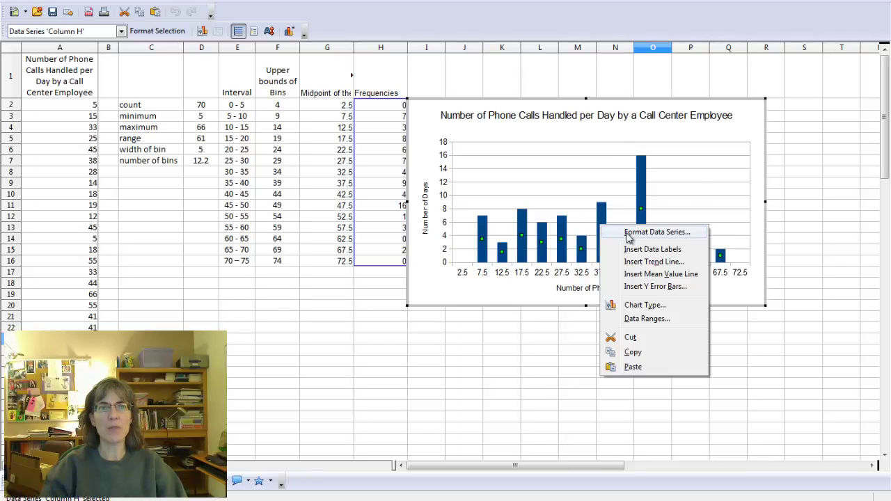
left_click(626, 235)
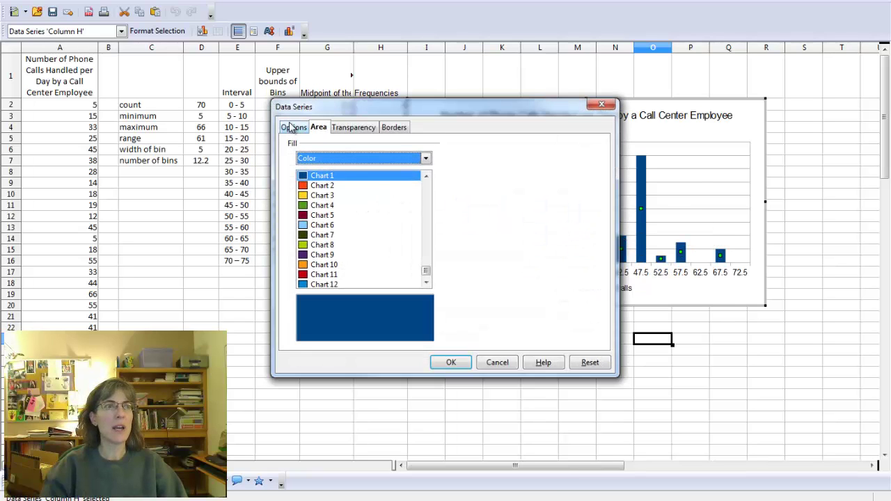
- Set bar spacing to 0%, a lighter blue fill, and continuous black outlines
left_click(293, 127)
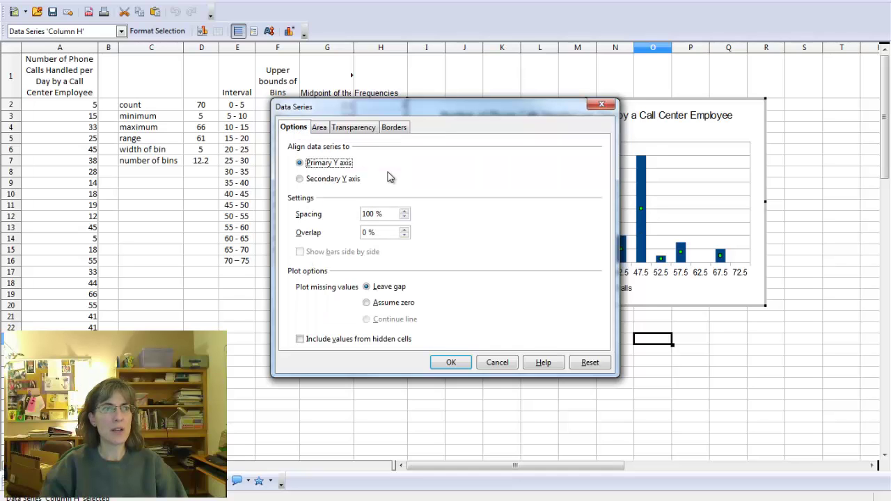
left_click_drag(384, 214, 333, 217)
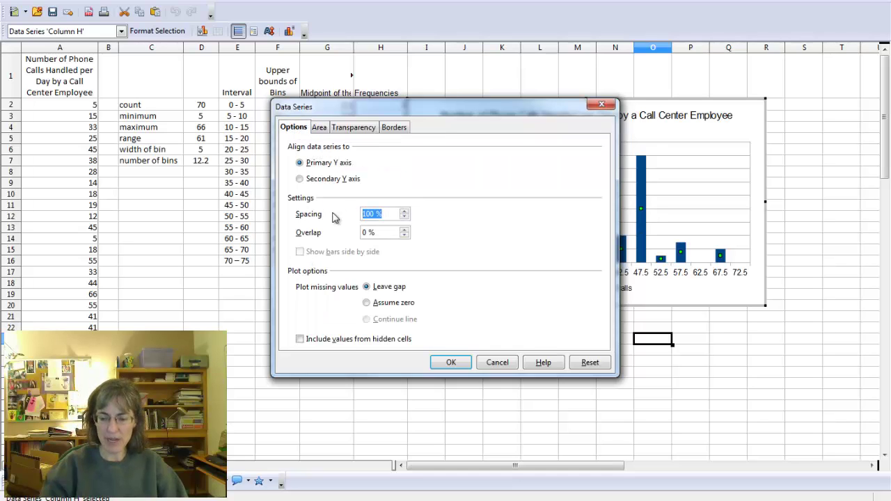
type("0")
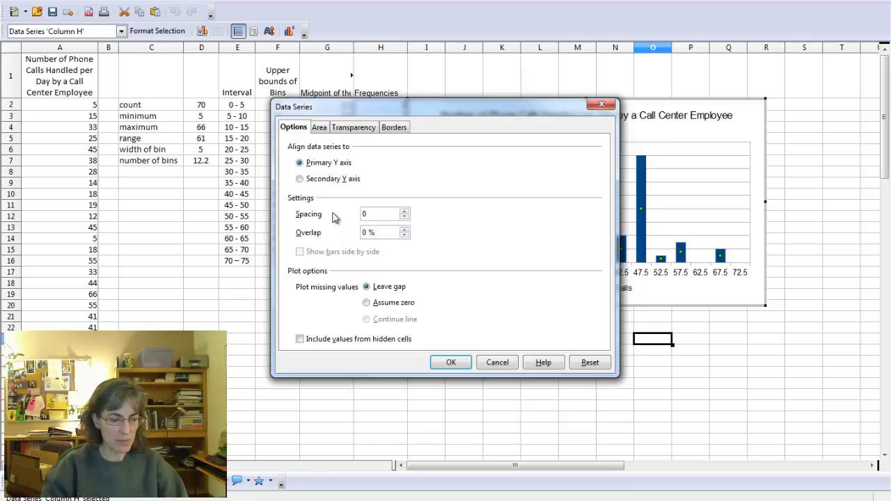
type("%")
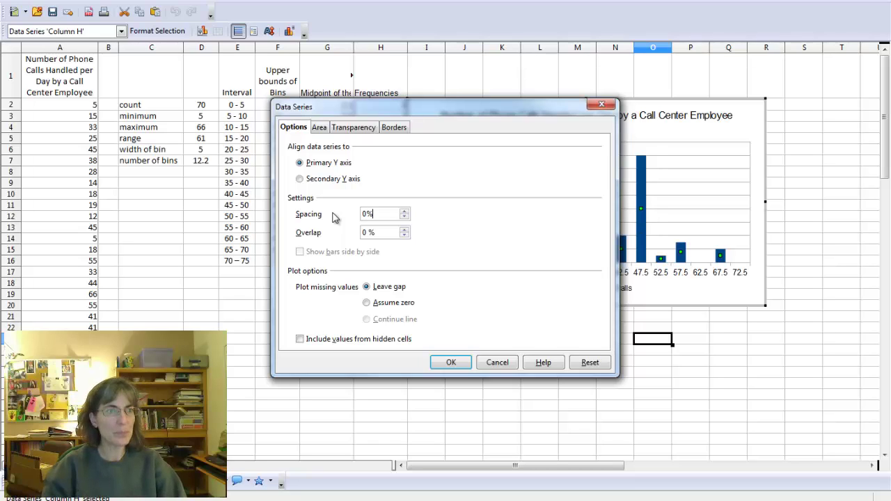
left_click(319, 129)
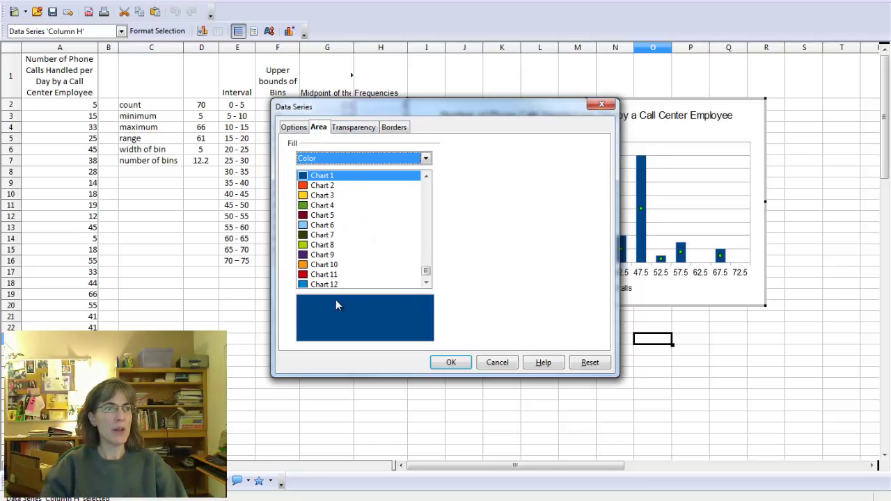
left_click(313, 285)
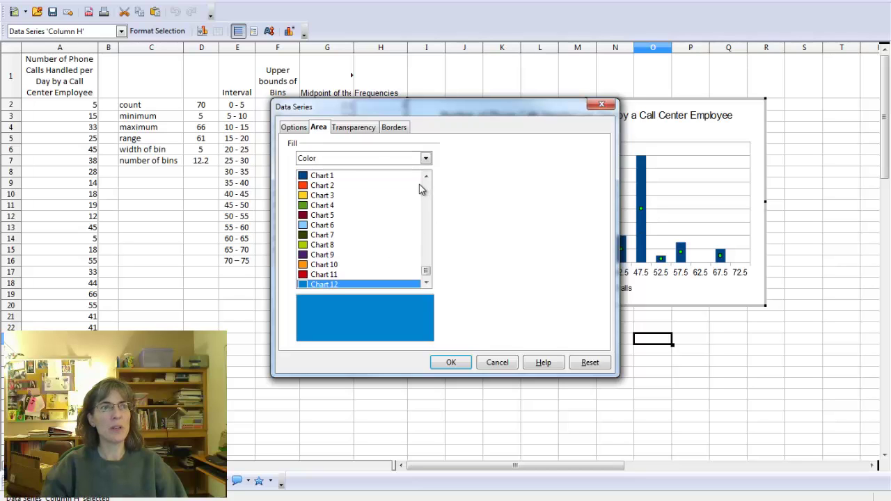
left_click(406, 130)
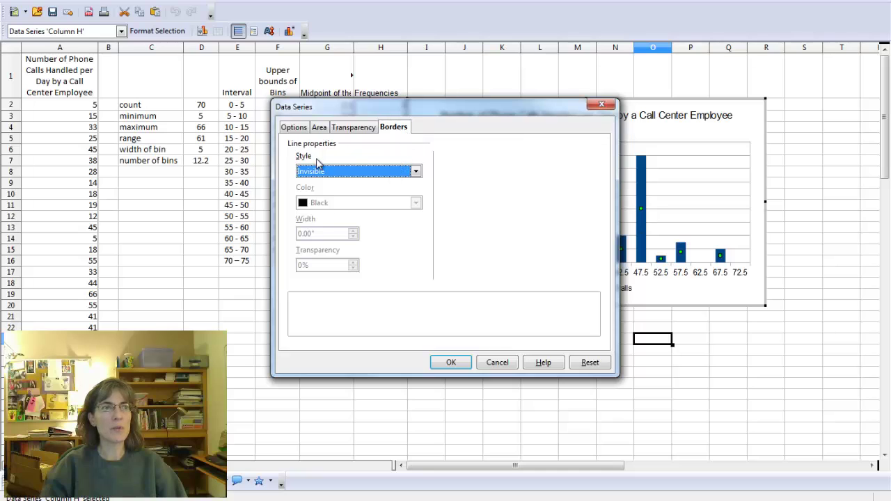
left_click(356, 175)
left_click(360, 192)
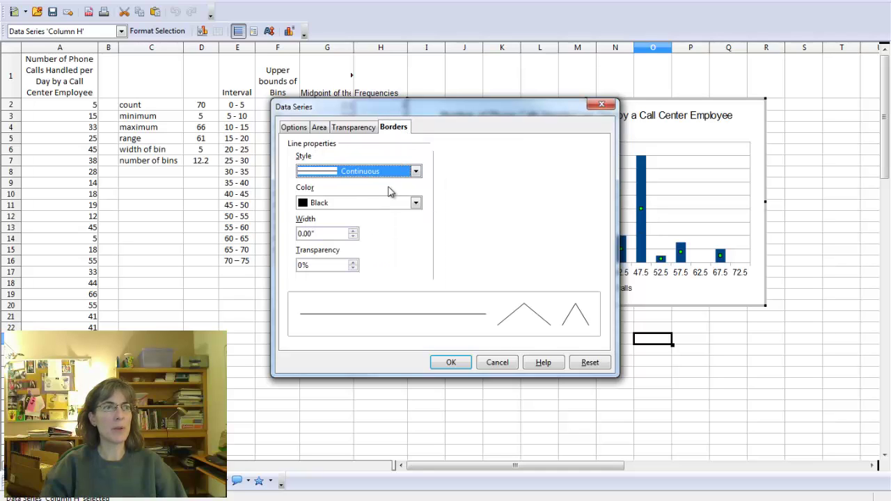
left_click(451, 364)
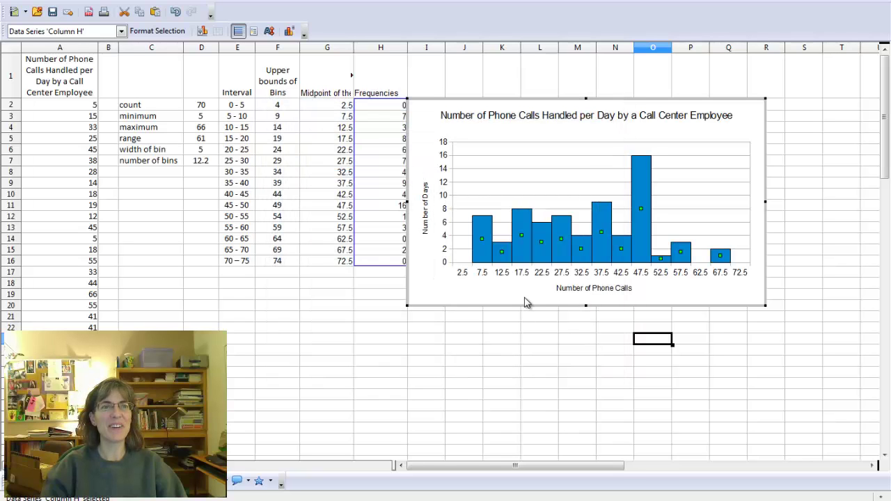
- Nudge the histogram slightly right so it clears the Frequencies column
left_click(523, 365)
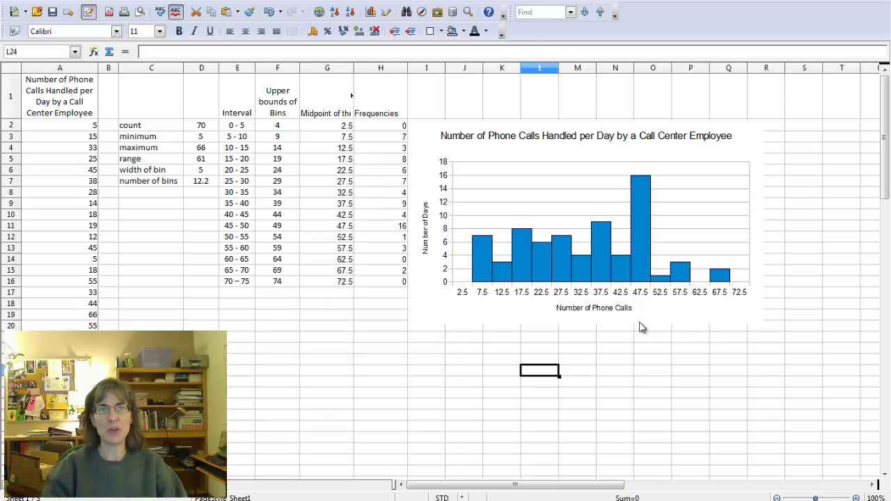
left_click(471, 125)
left_click_drag(471, 125, 488, 120)
left_click(383, 395)
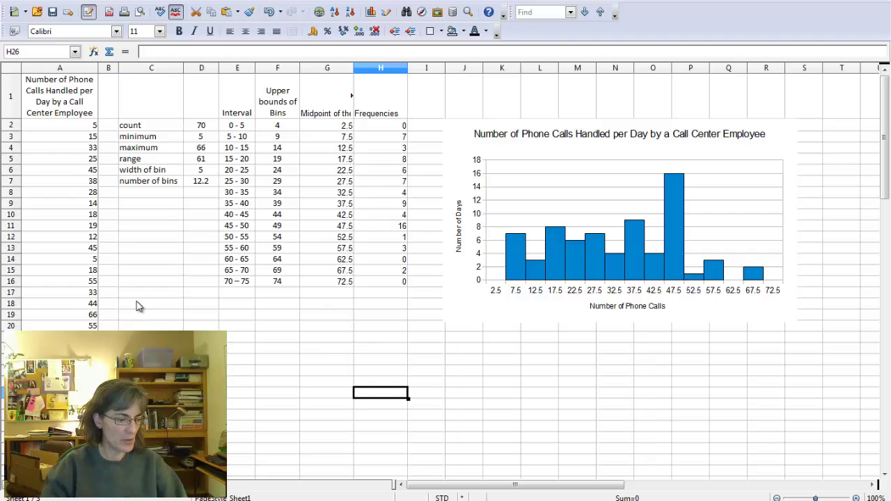
- Show formulas with Ctrl+`, autofit columns D and H, then select C1:H16 and the chart
key("ctrl+grave")
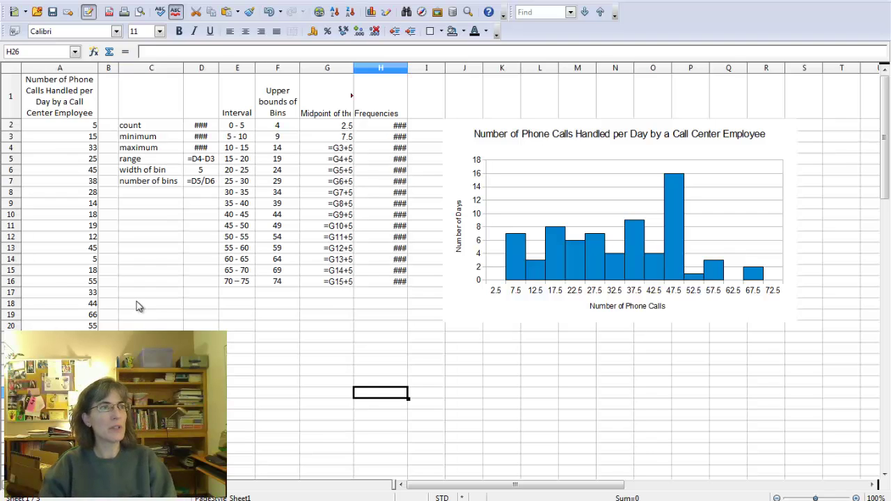
double_click(219, 69)
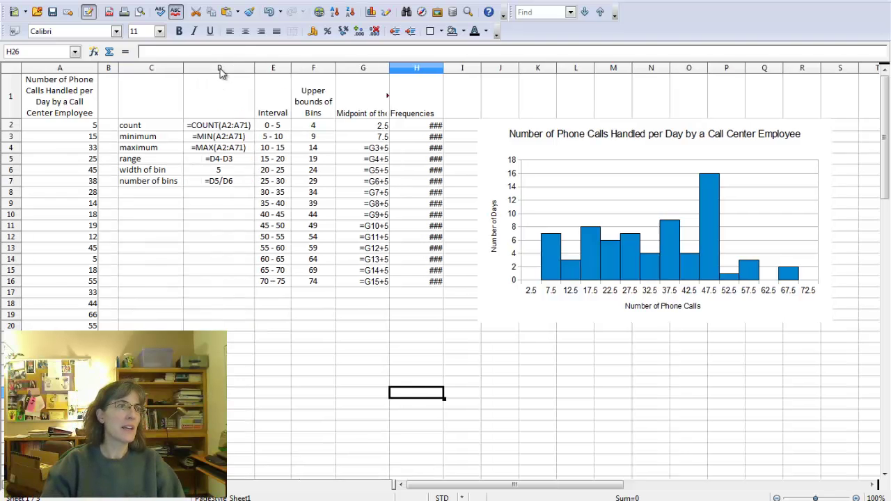
double_click(443, 68)
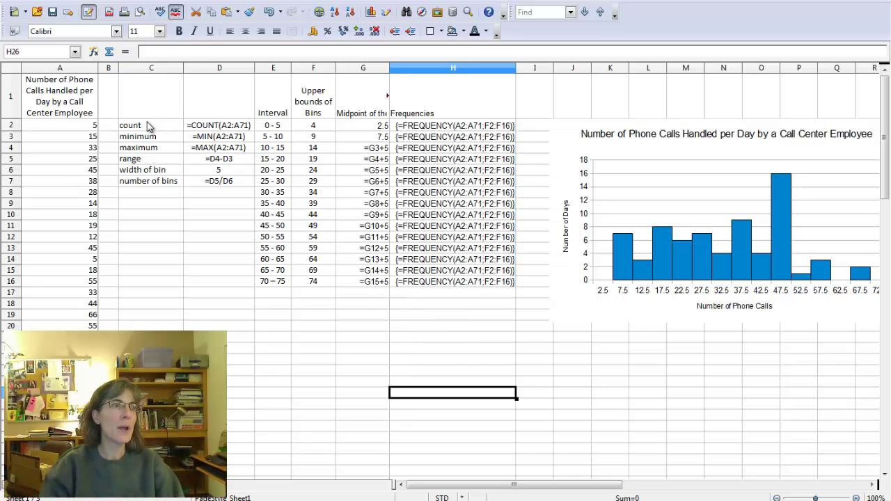
left_click_drag(165, 96, 459, 291)
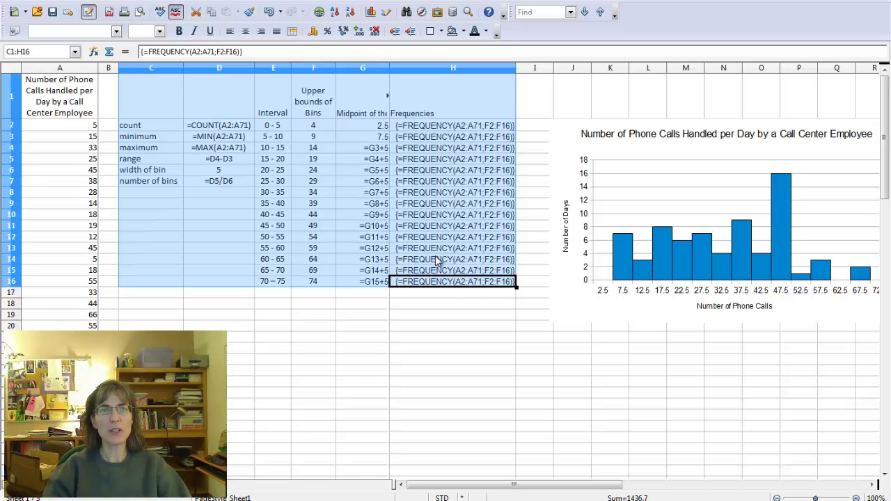
left_click(673, 162)
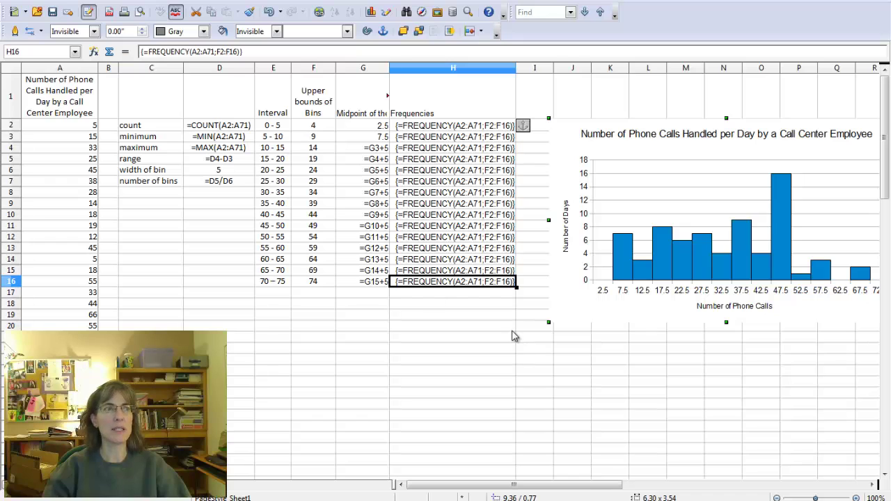
left_click(63, 87)
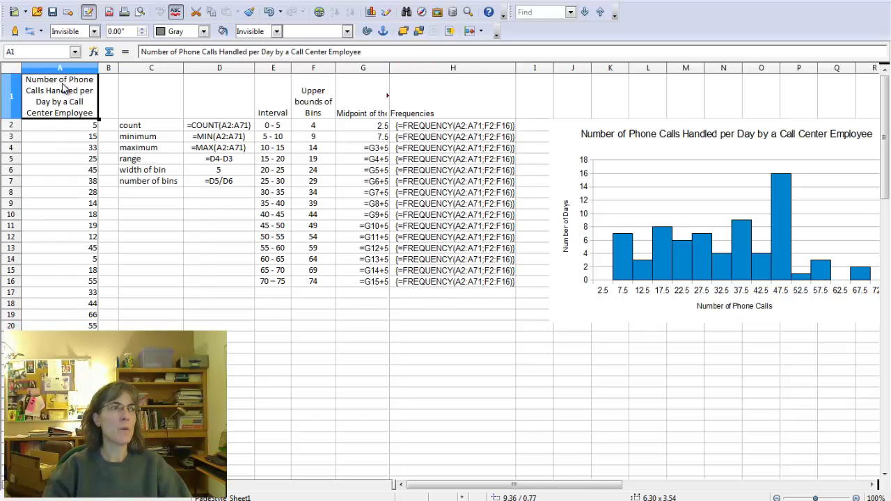
left_click_drag(66, 98, 82, 303)
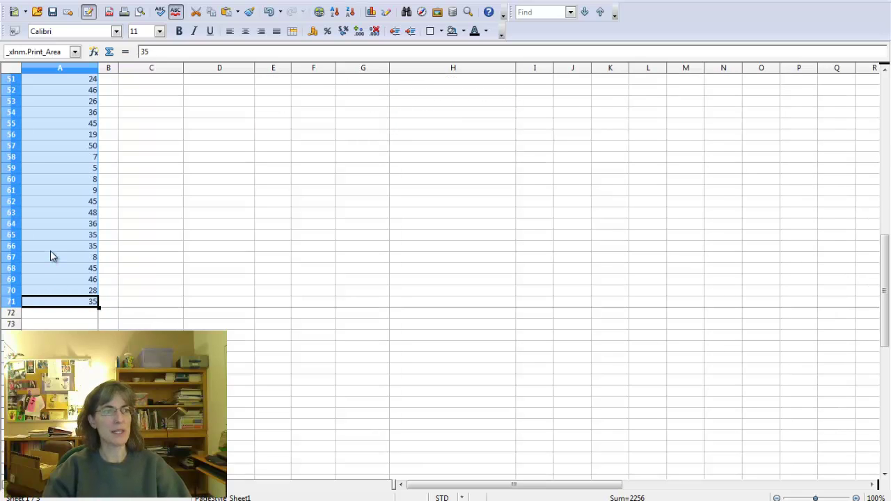
left_click_drag(884, 291, 884, 132)
left_click(240, 370)
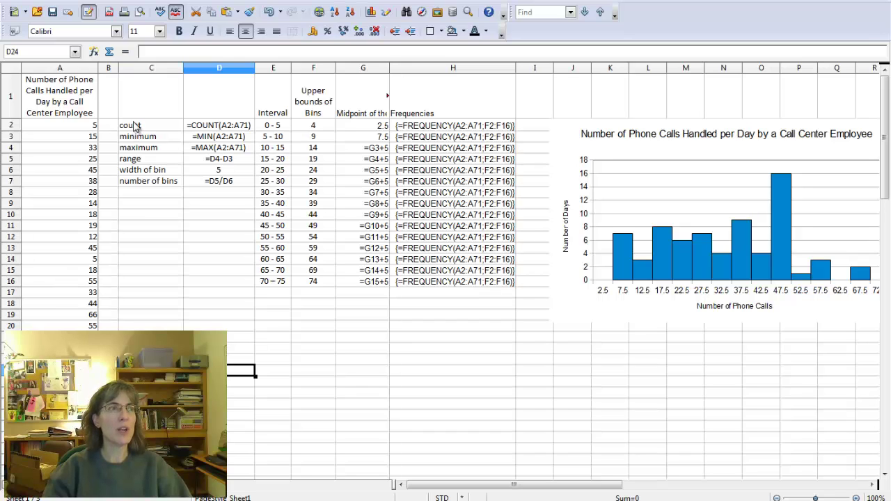
left_click_drag(159, 93, 478, 281)
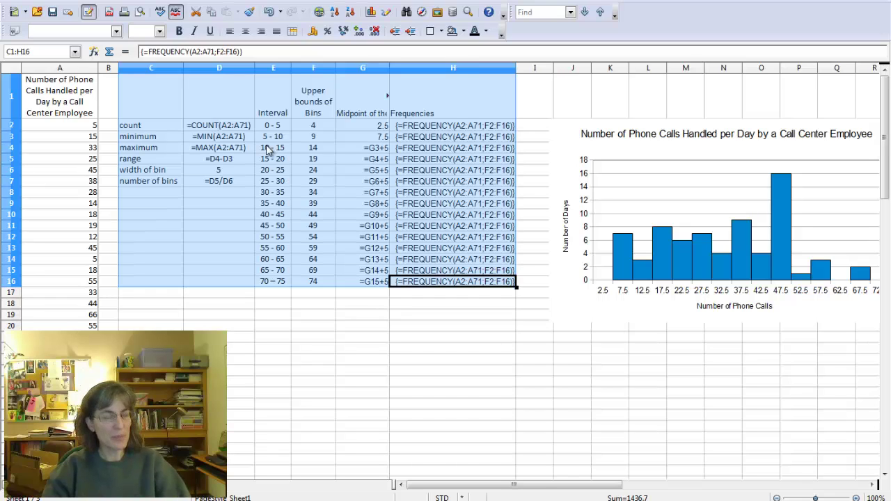
- Show values instead of formulas, fit columns D and H to their numbers, then select C1:H16 and the chart
key("ctrl+grave")
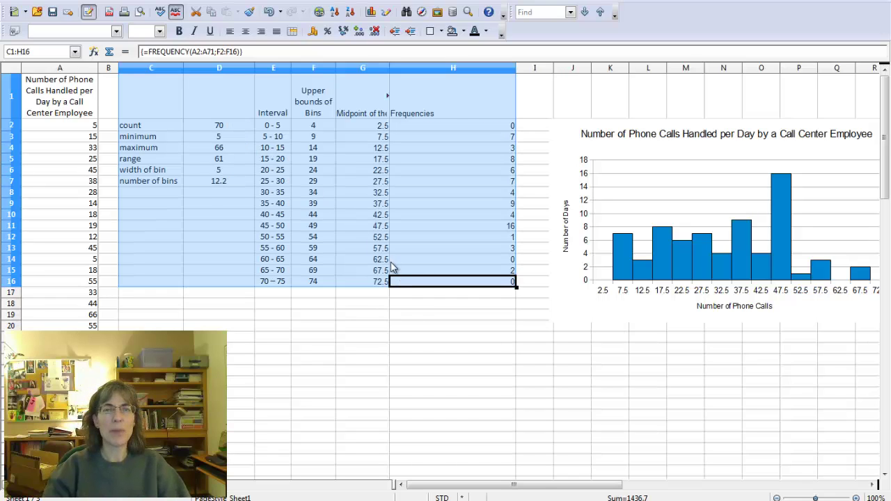
left_click(395, 349)
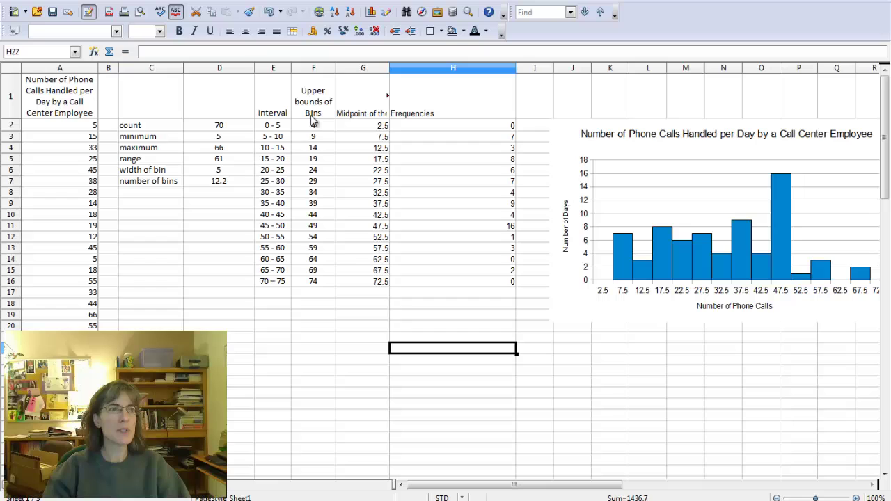
left_click(252, 67)
left_click_drag(254, 66, 206, 68)
double_click(467, 68)
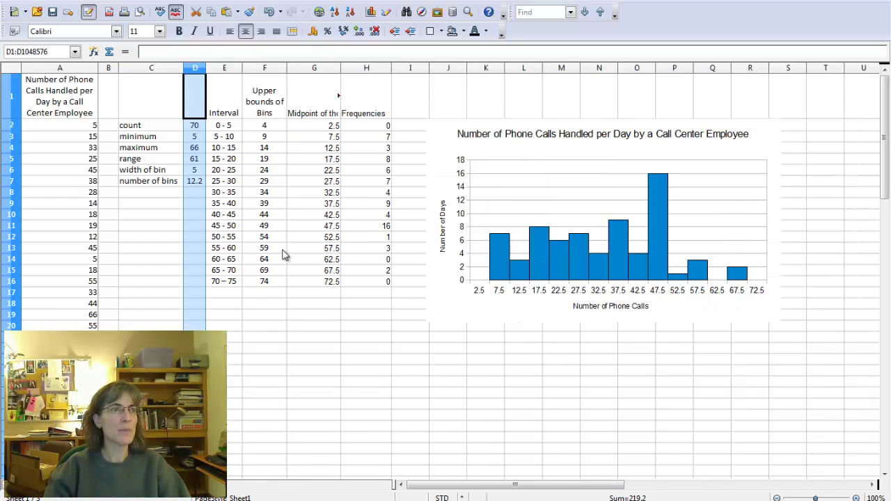
left_click(309, 340)
left_click_drag(180, 94, 390, 282)
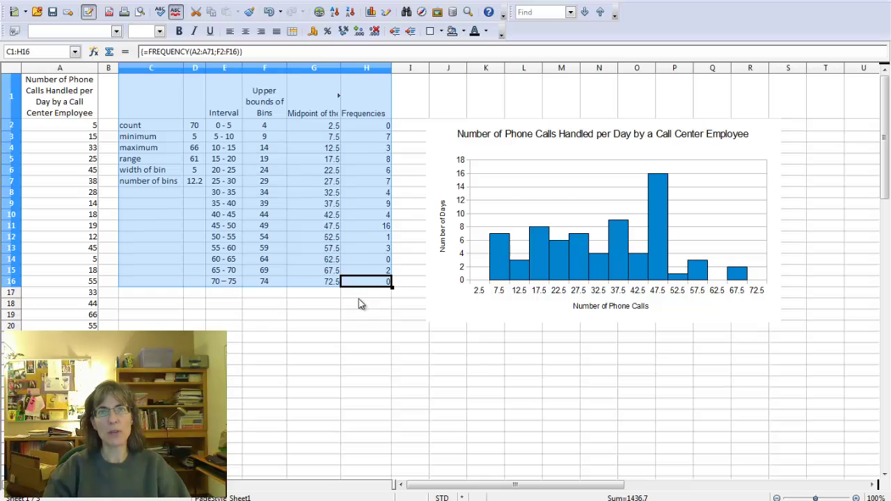
left_click(577, 188)
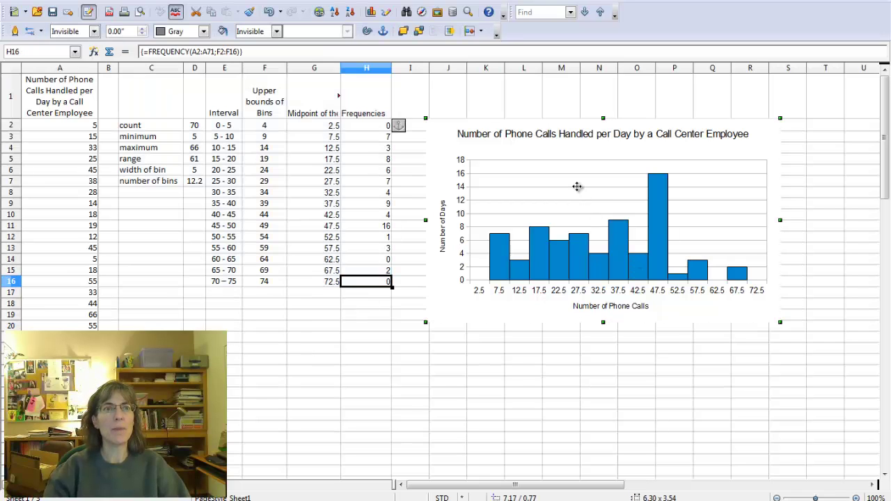